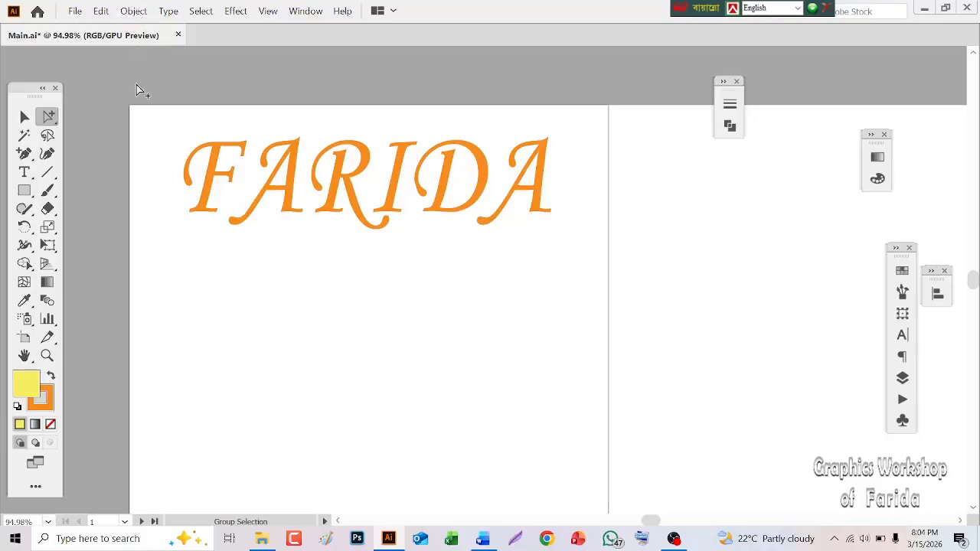
Offset the paths of the whole orange lettering by 8 px with miter joins and a miter limit of 4
{"action": "left_click", "coordinate": [24, 118]}
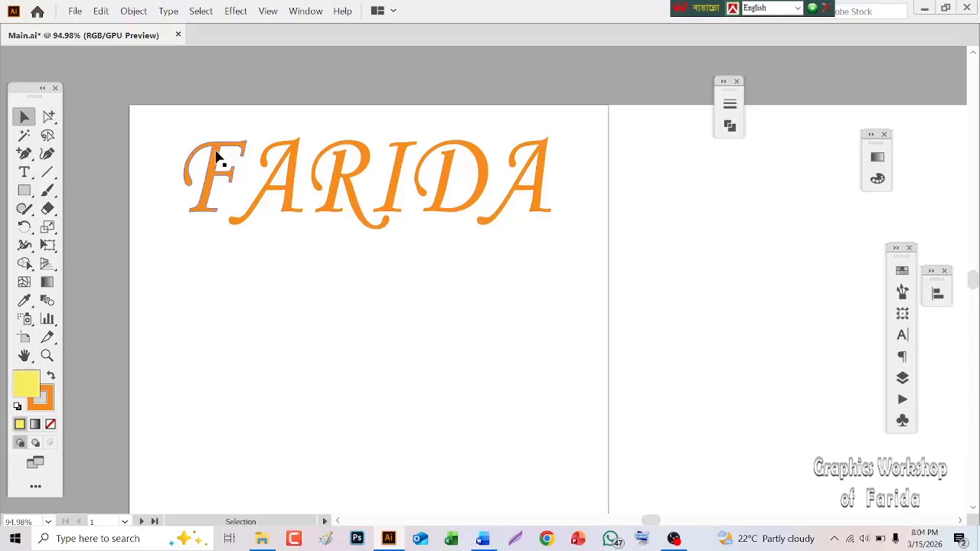
{"action": "left_click_drag", "start_coordinate": [166, 138], "coordinate": [572, 225]}
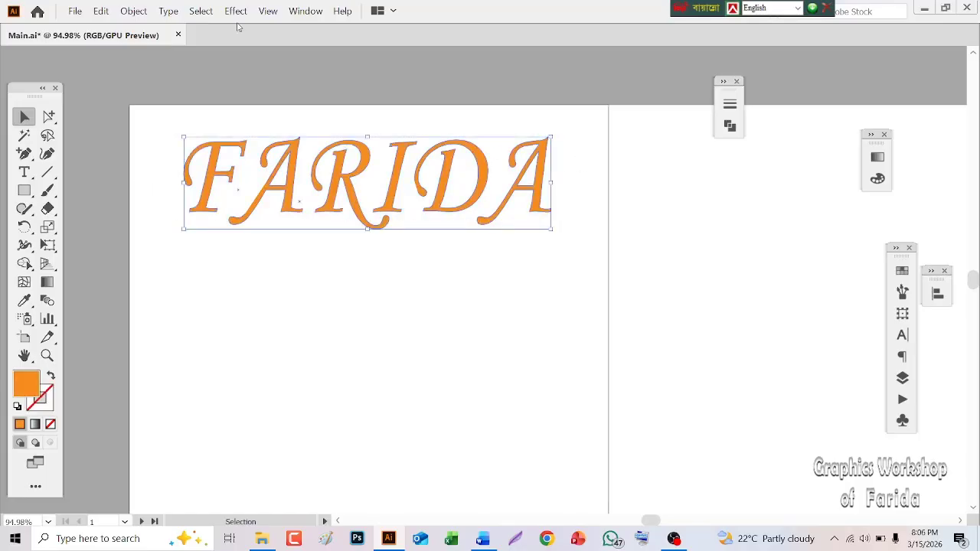
{"action": "left_click", "coordinate": [127, 10]}
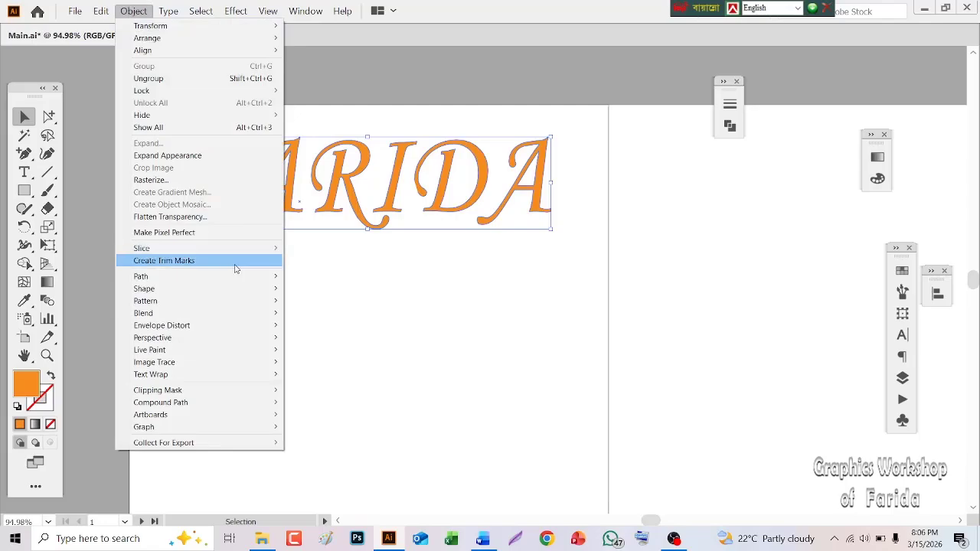
{"action": "mouse_move", "coordinate": [236, 275]}
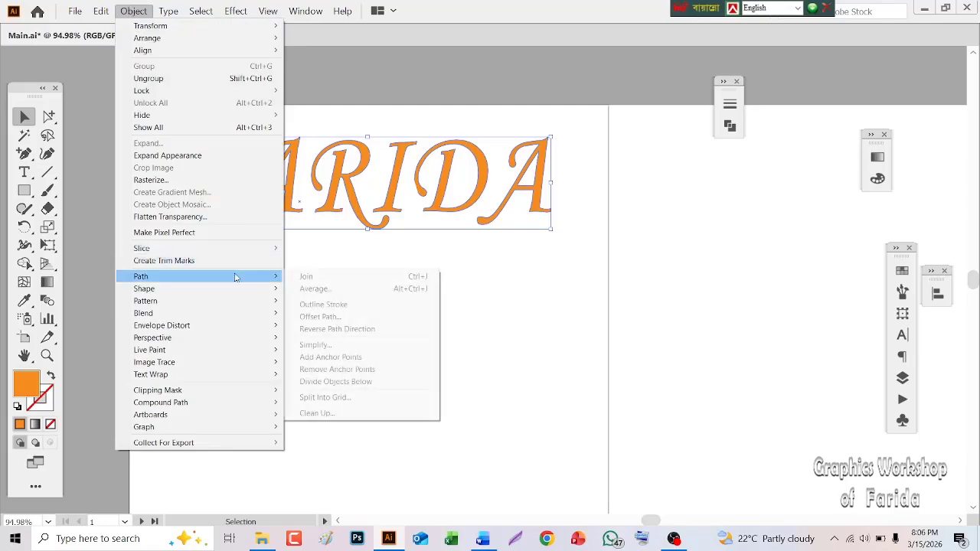
{"action": "left_click", "coordinate": [342, 318]}
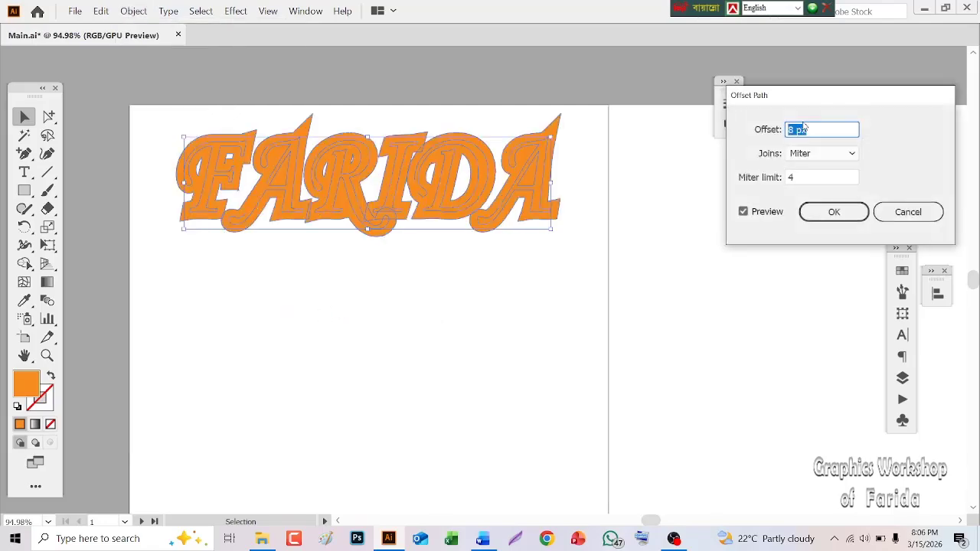
{"action": "left_click", "coordinate": [797, 128]}
{"action": "left_click", "coordinate": [831, 214]}
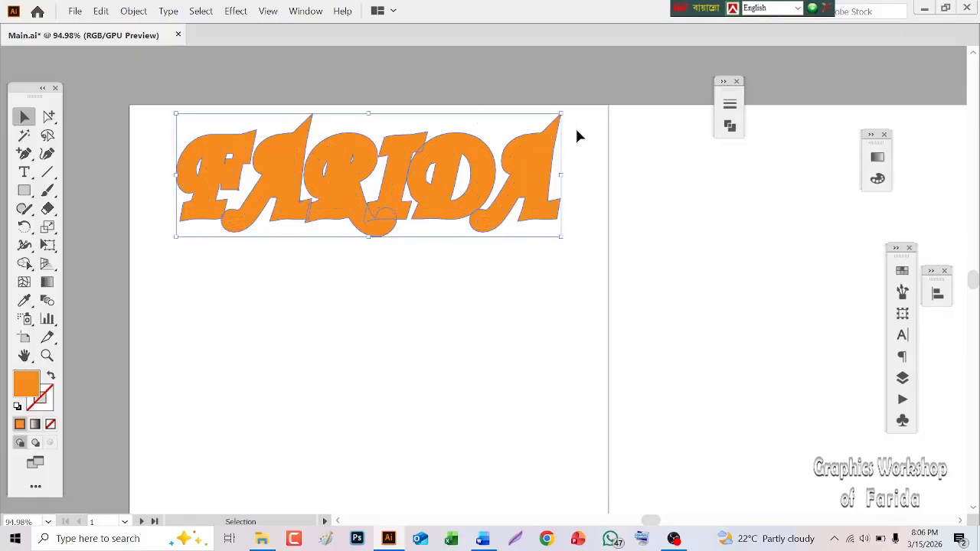
Swap the fill and stroke of the offset paths and set their stroke weight to 4 pt
{"action": "left_click", "coordinate": [51, 378]}
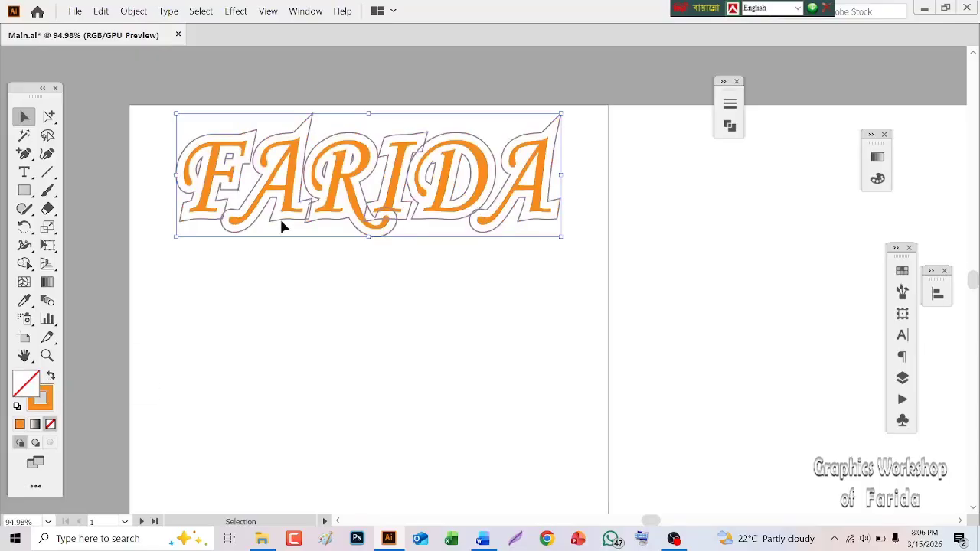
{"action": "left_click", "coordinate": [731, 103]}
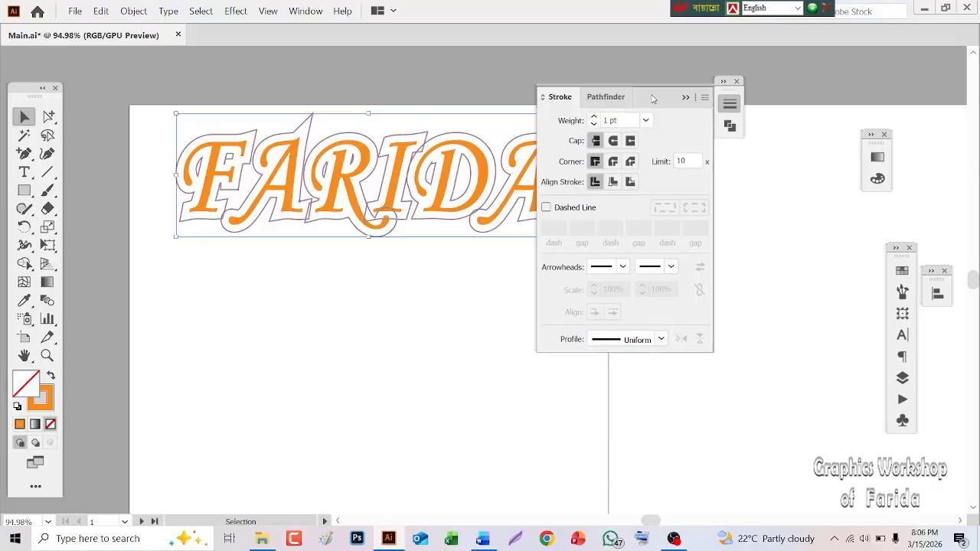
{"action": "left_click_drag", "start_coordinate": [652, 98], "coordinate": [764, 98]}
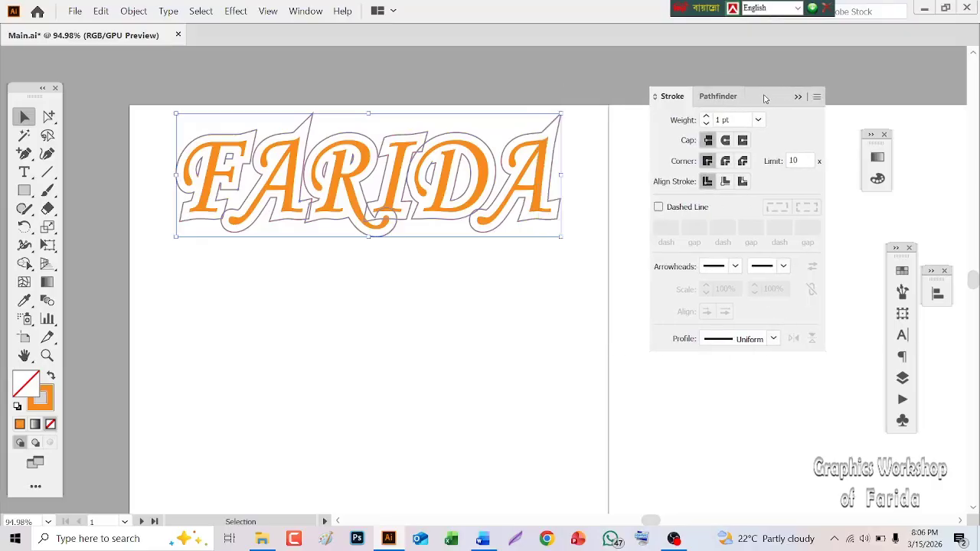
{"action": "left_click", "coordinate": [707, 116]}
{"action": "left_click", "coordinate": [707, 117]}
{"action": "left_click", "coordinate": [708, 116]}
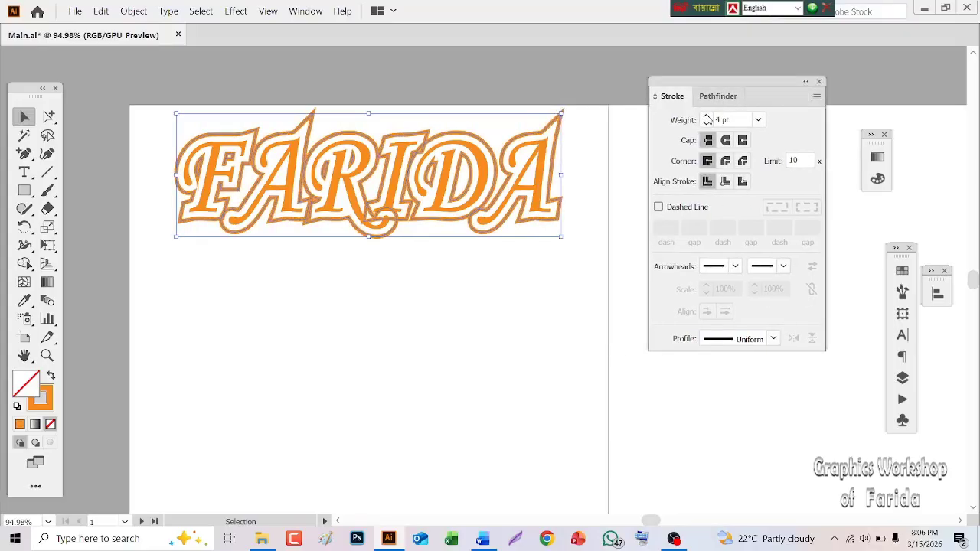
Unite the overlapping offset outlines into one combined shape with Pathfinder
{"action": "left_click", "coordinate": [719, 97]}
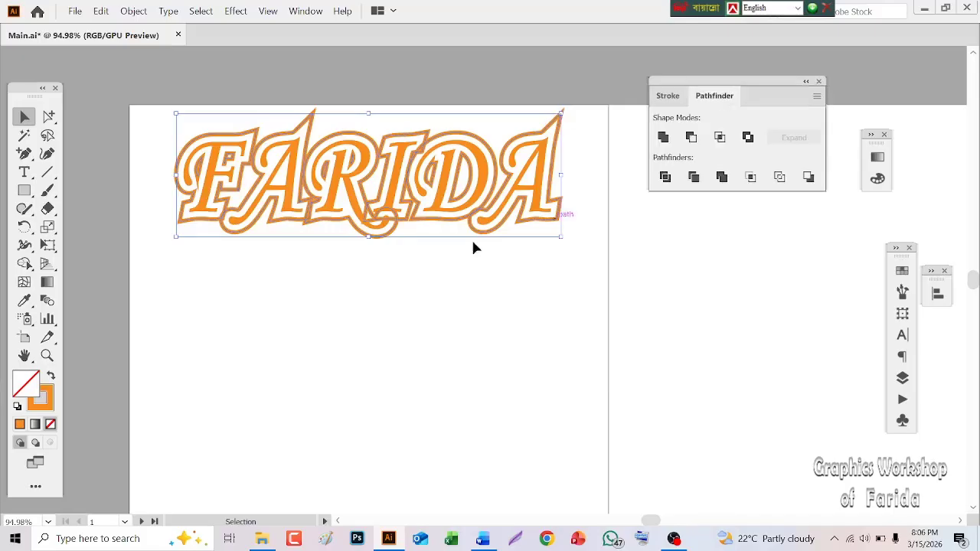
{"action": "left_click", "coordinate": [42, 357]}
{"action": "left_click", "coordinate": [349, 199]}
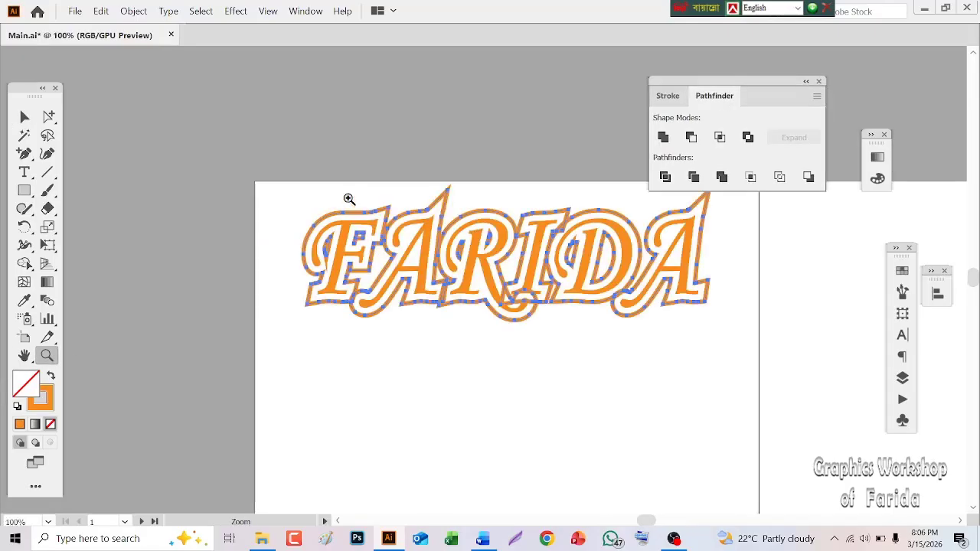
{"action": "left_click", "coordinate": [585, 304]}
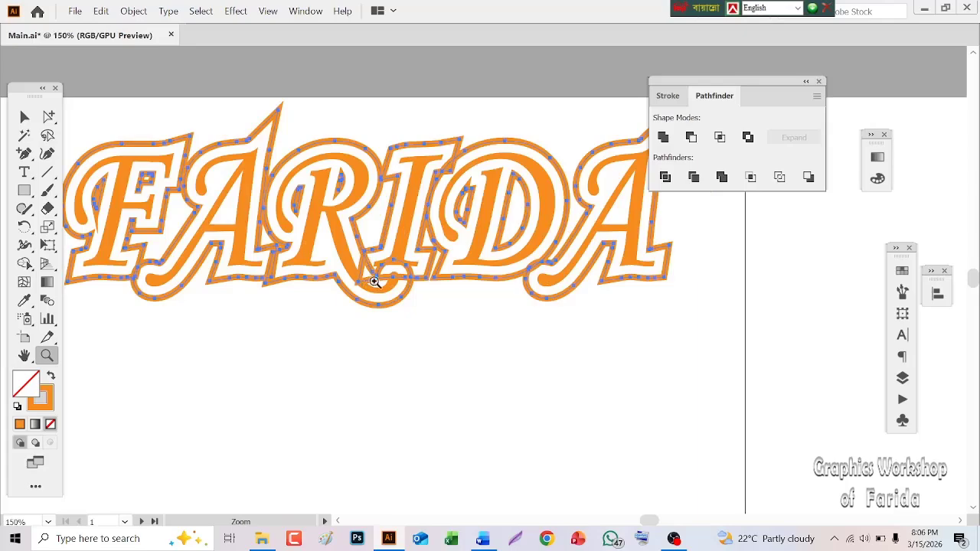
{"action": "left_click", "coordinate": [663, 139]}
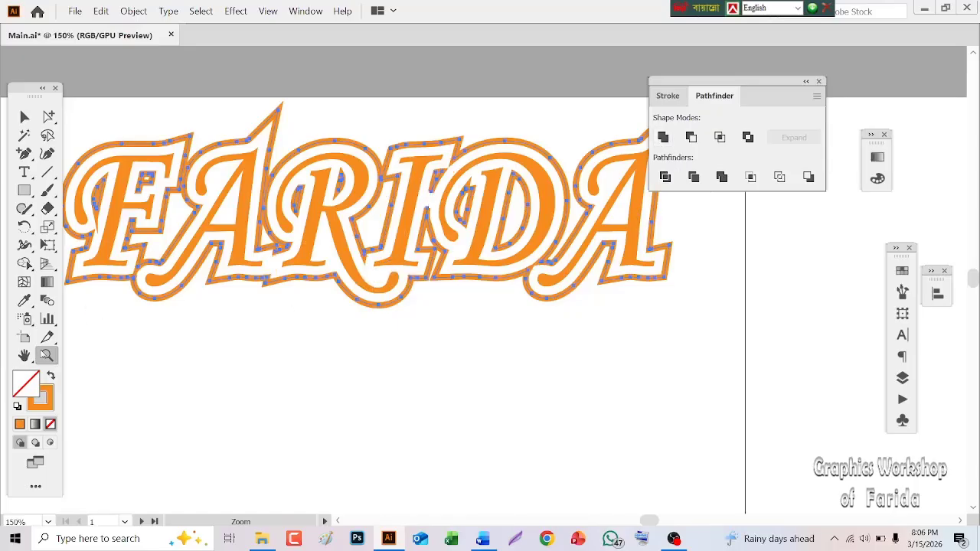
Delete the small leftover outline paths enclosed within the letters, including those inside the F and the D
{"action": "left_click", "coordinate": [35, 356]}
{"action": "left_click_drag", "start_coordinate": [130, 335], "coordinate": [214, 337]}
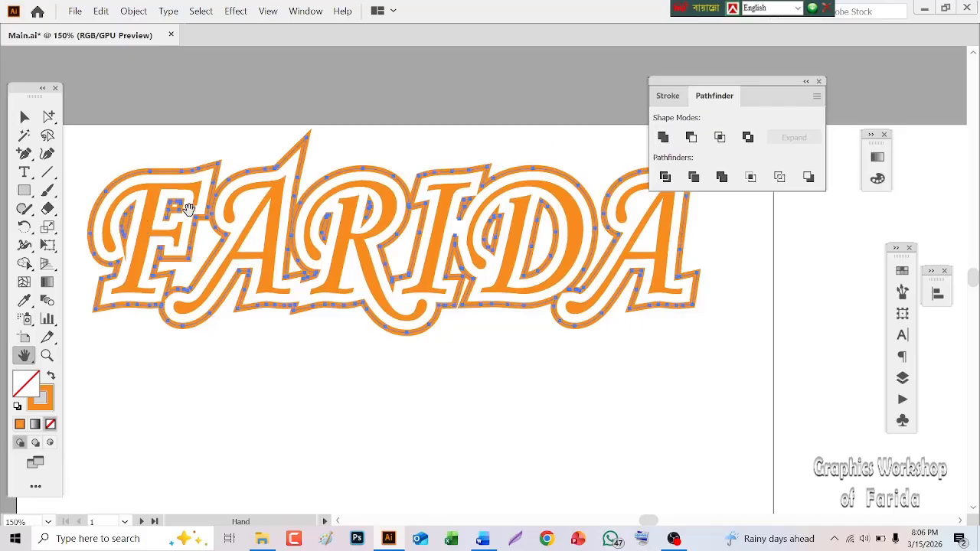
{"action": "left_click", "coordinate": [49, 117]}
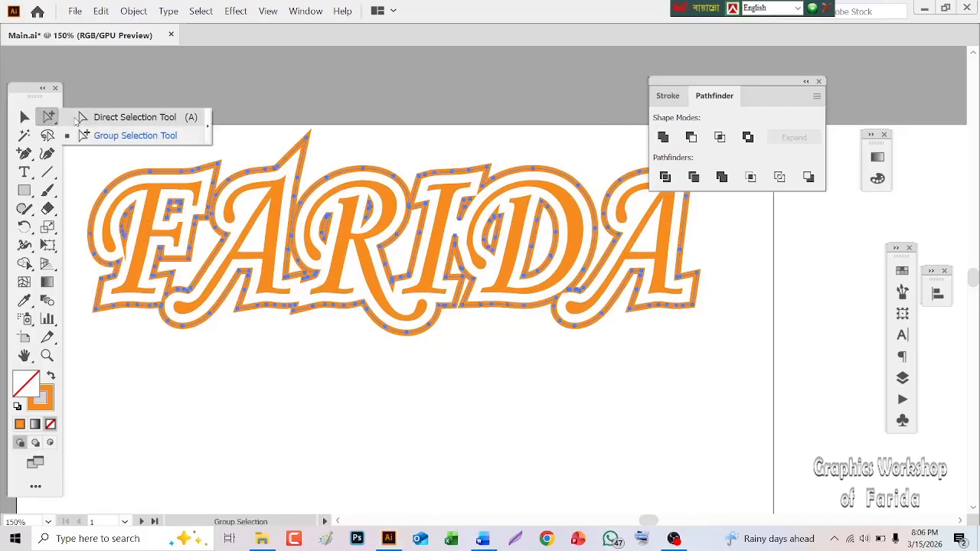
{"action": "left_click", "coordinate": [140, 131]}
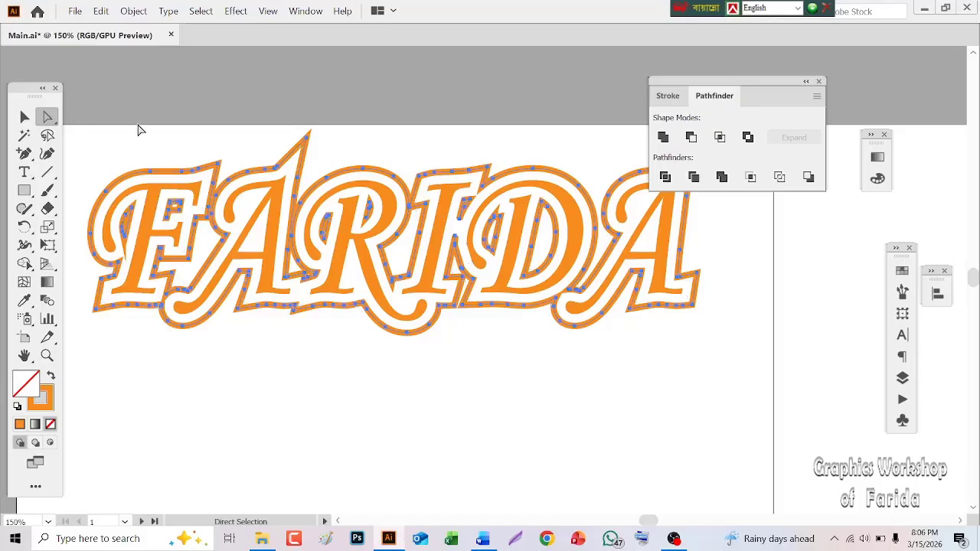
{"action": "left_click", "coordinate": [129, 222]}
{"action": "key", "text": "Delete"}
{"action": "key", "text": "Delete"}
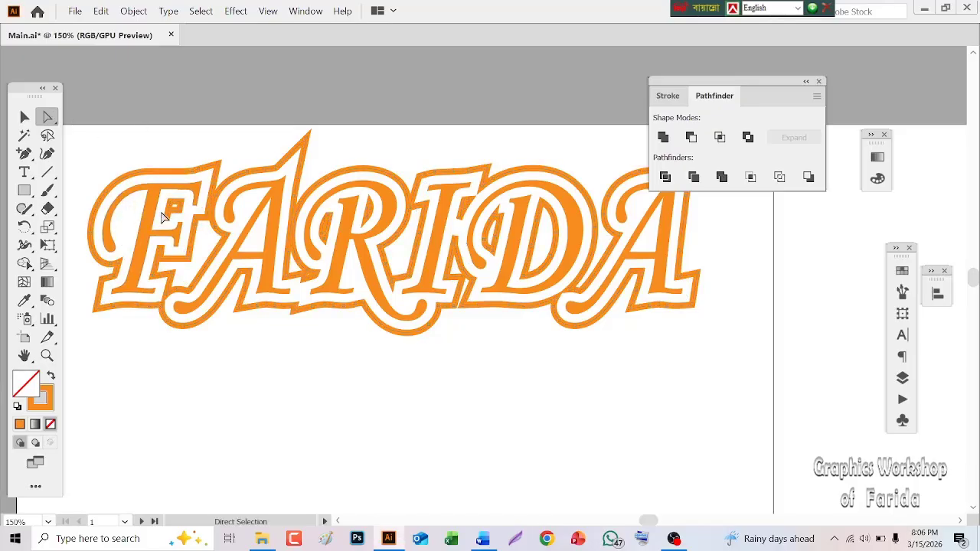
{"action": "left_click", "coordinate": [167, 208]}
{"action": "key", "text": "Delete"}
{"action": "key", "text": "Delete"}
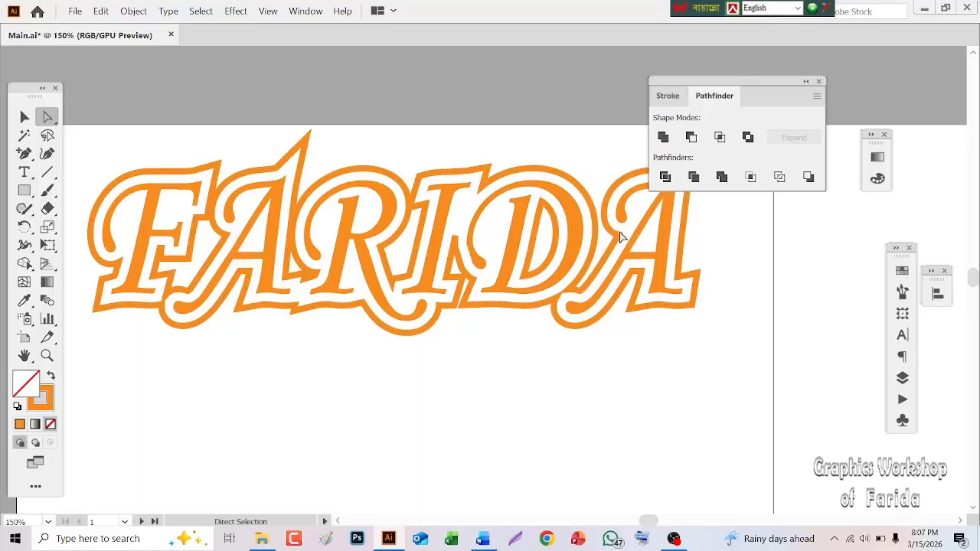
{"action": "left_click", "coordinate": [550, 261]}
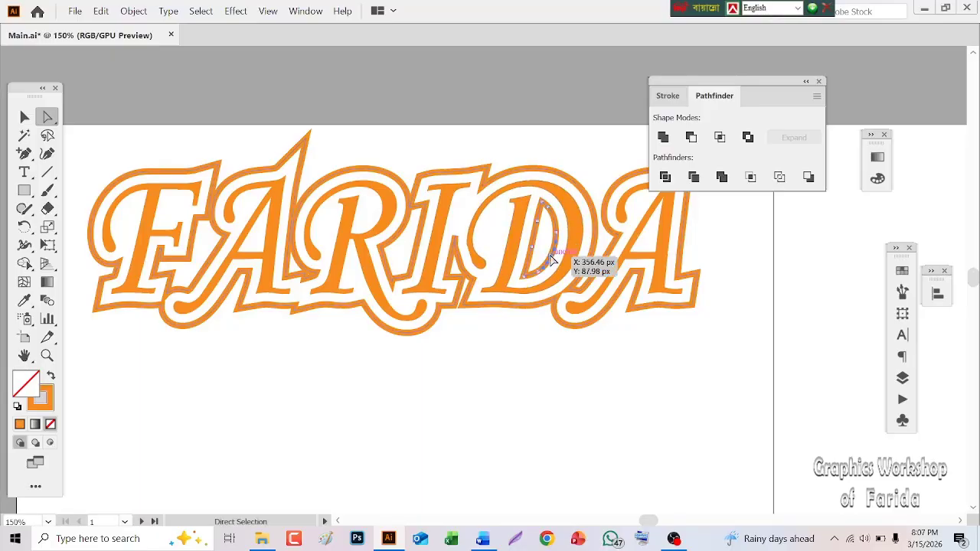
{"action": "key", "text": "Delete"}
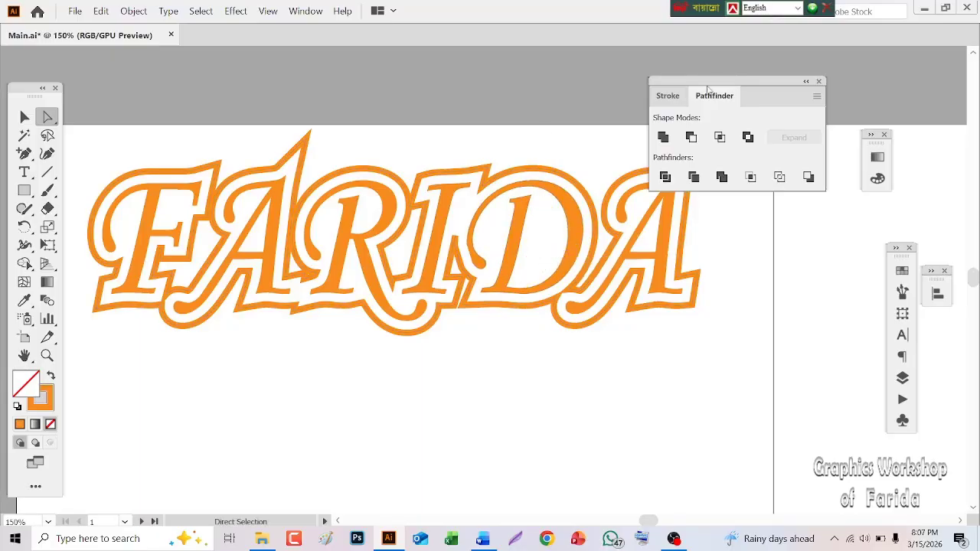
Duplicate the lettering together with its outline and place the copy directly below the original
{"action": "mouse_move", "coordinate": [719, 88]}
{"action": "left_mouse_down"}
{"action": "mouse_move", "coordinate": [702, 69]}
{"action": "mouse_move", "coordinate": [722, 98]}
{"action": "mouse_move", "coordinate": [649, 53]}
{"action": "left_mouse_up"}
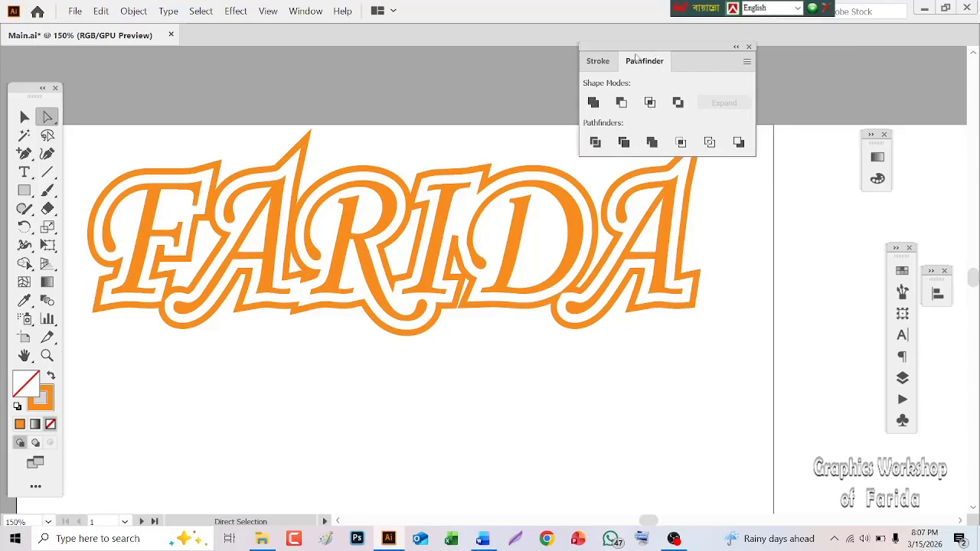
{"action": "left_click", "coordinate": [46, 356]}
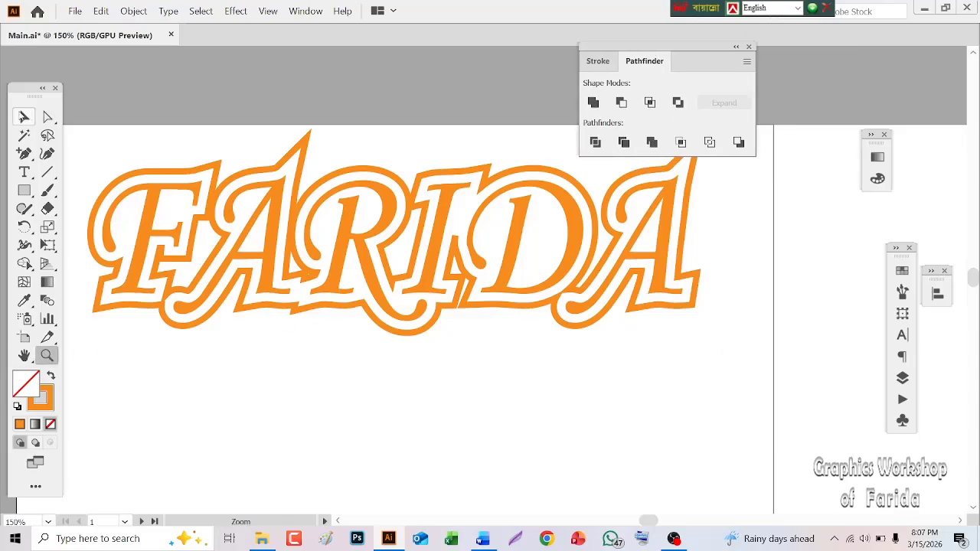
{"action": "key", "text": "v"}
{"action": "left_click_drag", "start_coordinate": [107, 149], "coordinate": [693, 338]}
{"action": "left_click_drag", "start_coordinate": [389, 206], "coordinate": [381, 414]}
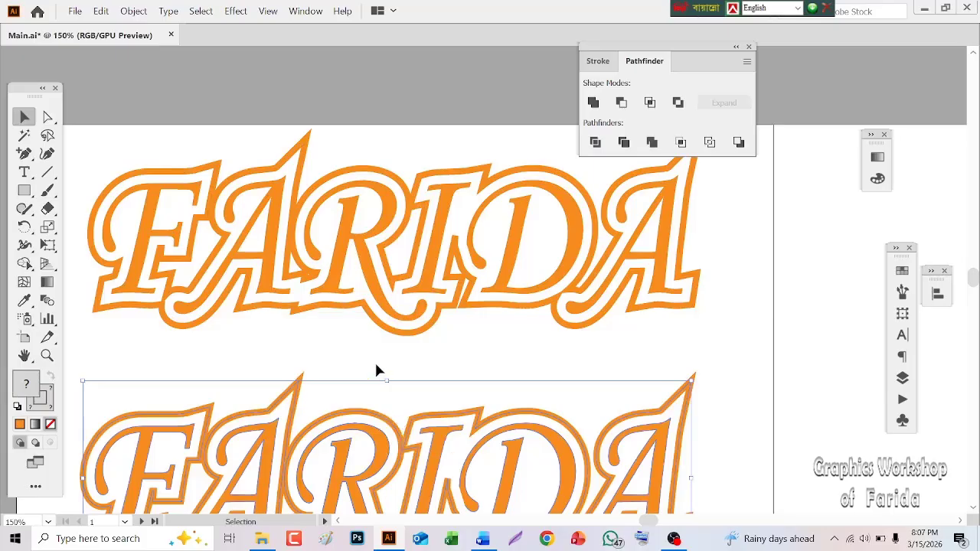
{"action": "left_click", "coordinate": [375, 361]}
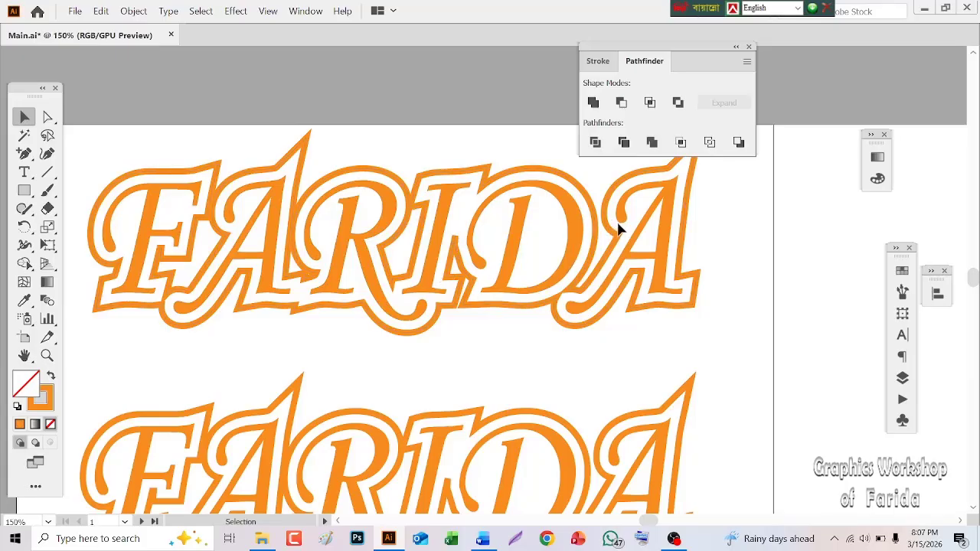
In the upper copy, delete the outline points in the lower part of the gap between the F and the first A
{"action": "left_click", "coordinate": [47, 120]}
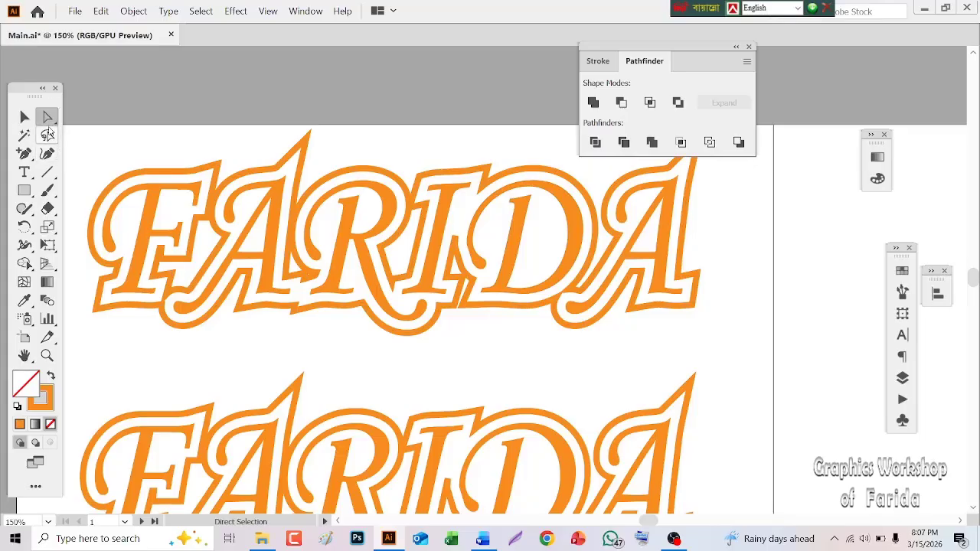
{"action": "left_click", "coordinate": [163, 266]}
{"action": "left_click", "coordinate": [161, 264]}
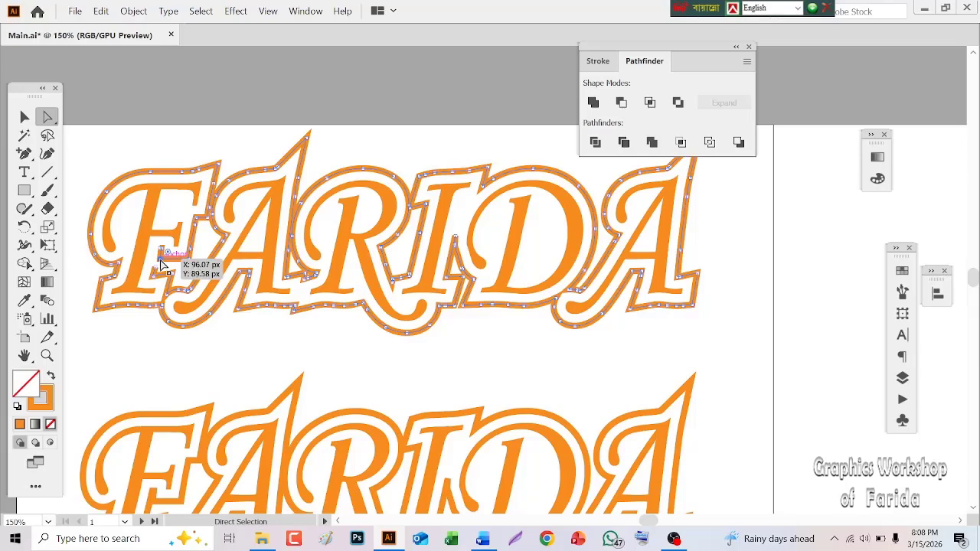
{"action": "key", "text": "Delete"}
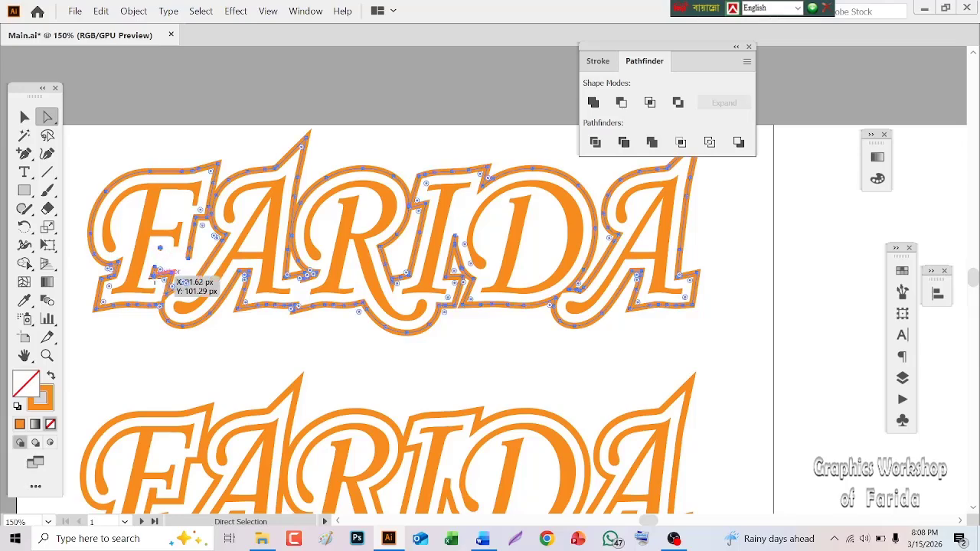
{"action": "left_click", "coordinate": [155, 276]}
{"action": "key", "text": "Delete"}
{"action": "left_click", "coordinate": [188, 288]}
{"action": "key", "text": "Delete"}
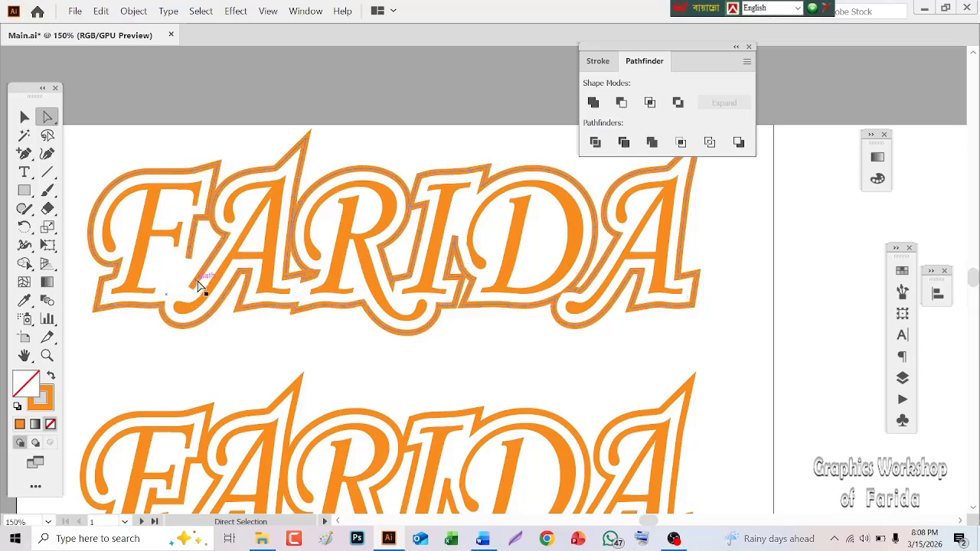
Remove the remaining outline segments between the F's right side and the first A's upper-left curl in the upper copy
{"action": "left_click", "coordinate": [197, 281]}
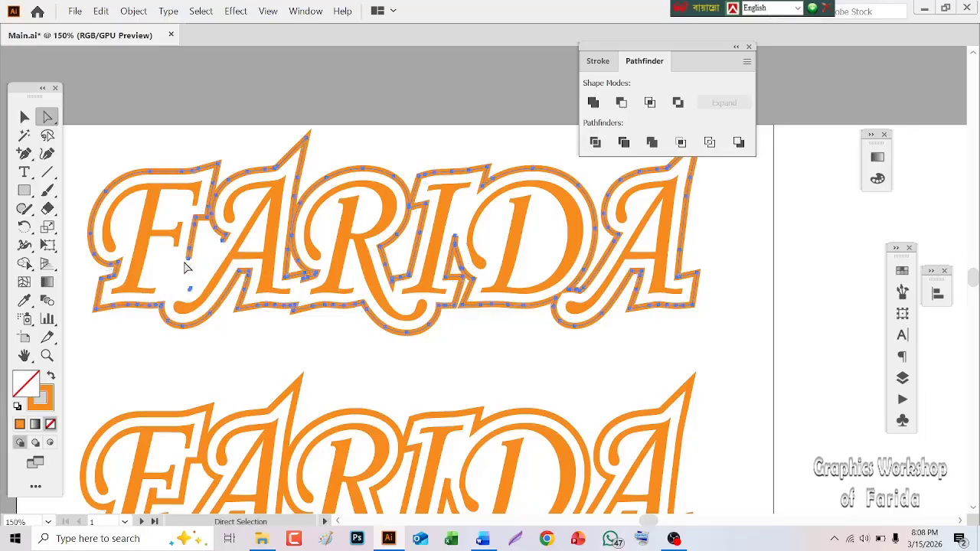
{"action": "left_click_drag", "start_coordinate": [187, 261], "coordinate": [208, 209]}
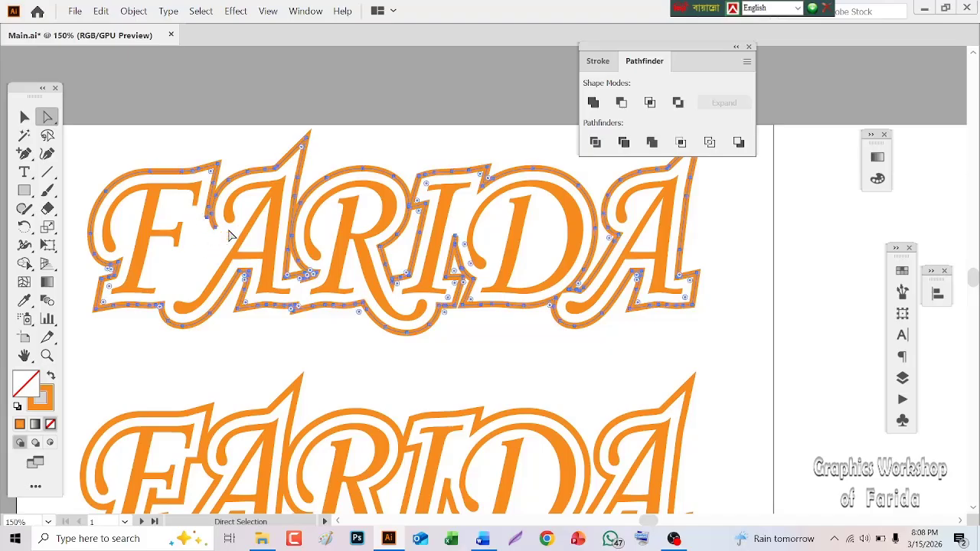
{"action": "left_click", "coordinate": [304, 142]}
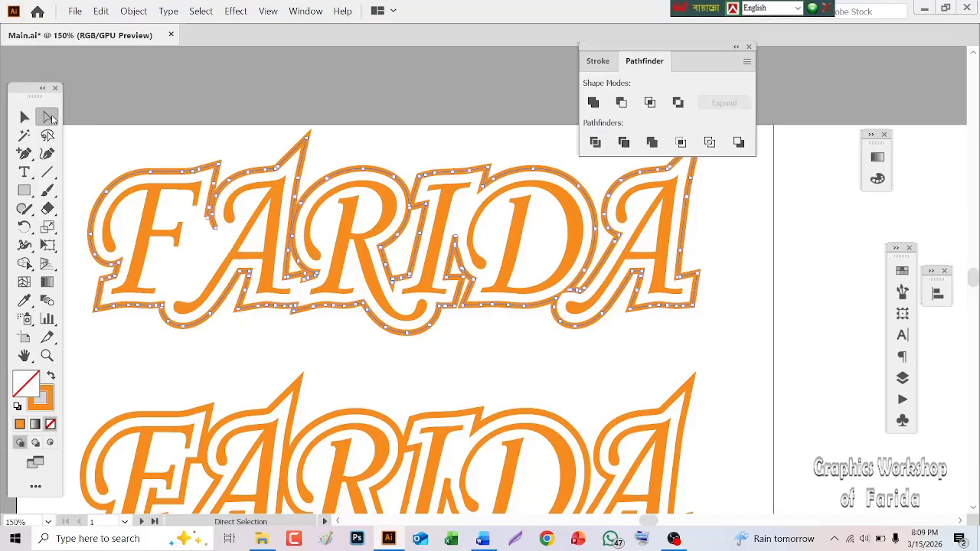
{"action": "left_click", "coordinate": [48, 117]}
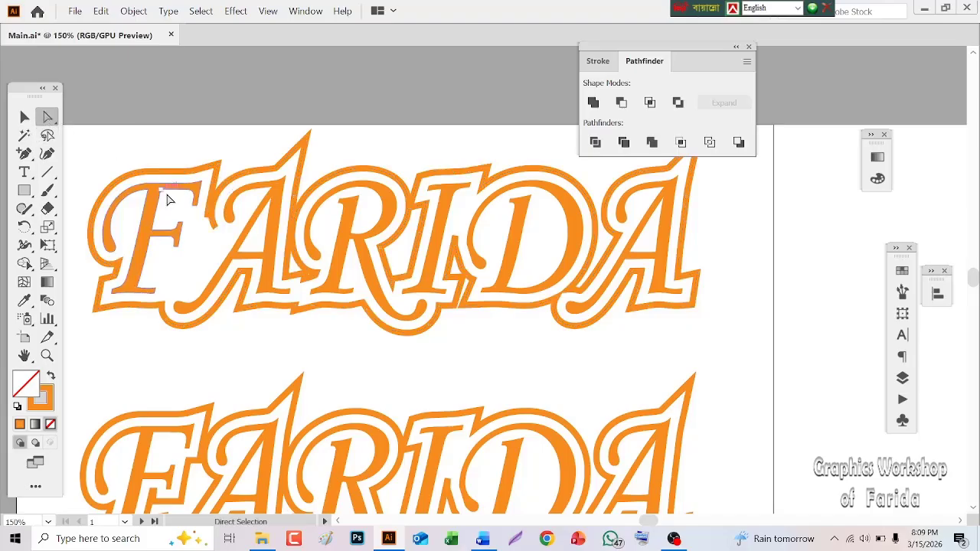
{"action": "left_click", "coordinate": [216, 203]}
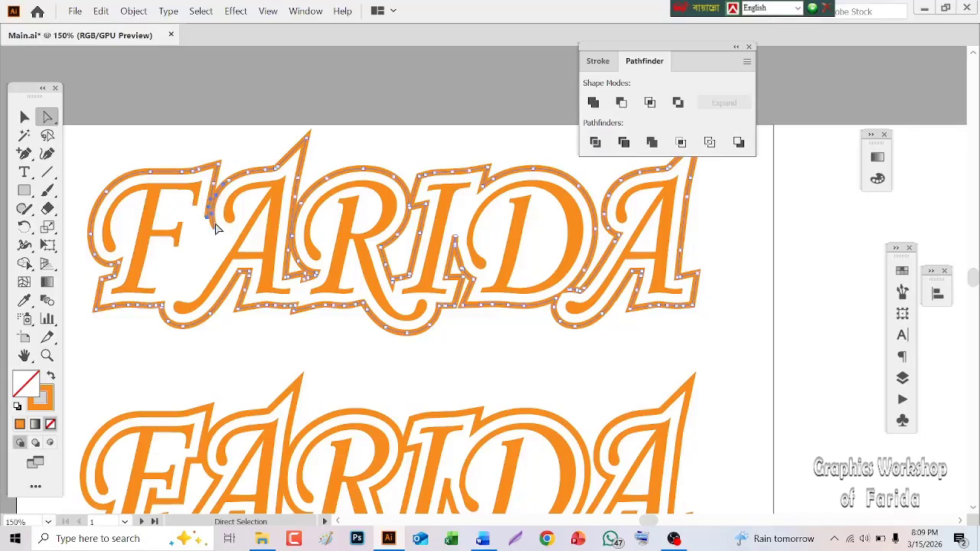
{"action": "key", "text": "Delete"}
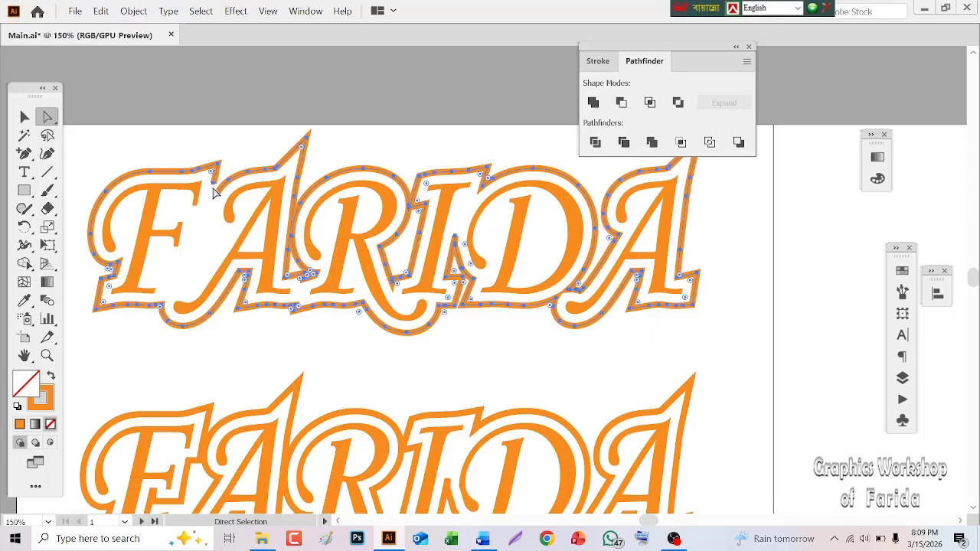
Join the open outline ends between the F and the first A in the upper copy and clear the selection
{"action": "left_click", "coordinate": [235, 162]}
{"action": "left_click", "coordinate": [219, 184]}
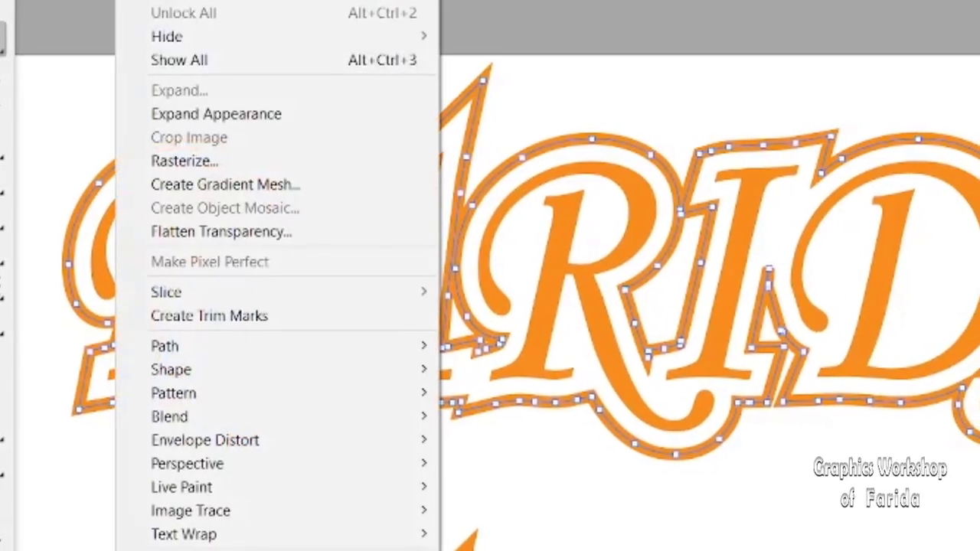
{"action": "mouse_move", "coordinate": [285, 337]}
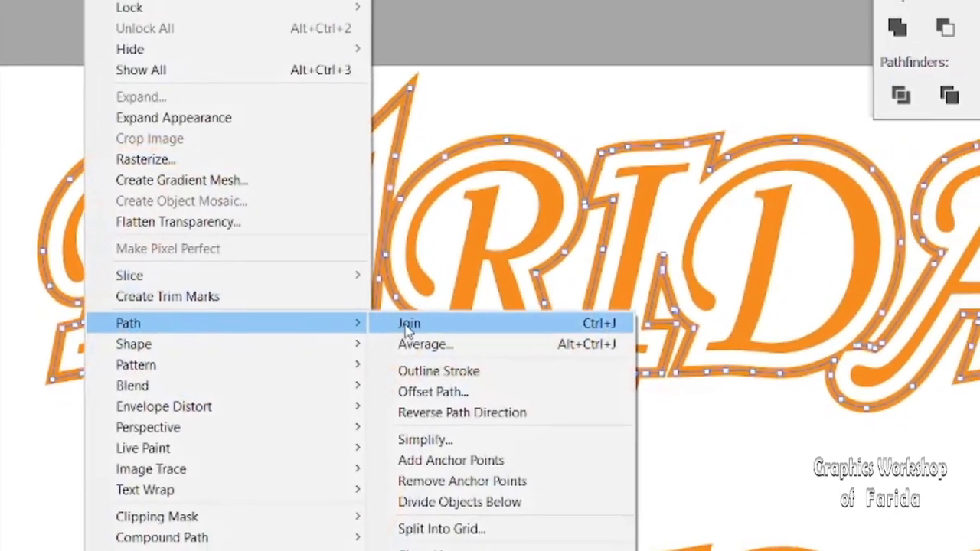
{"action": "left_click", "coordinate": [432, 330]}
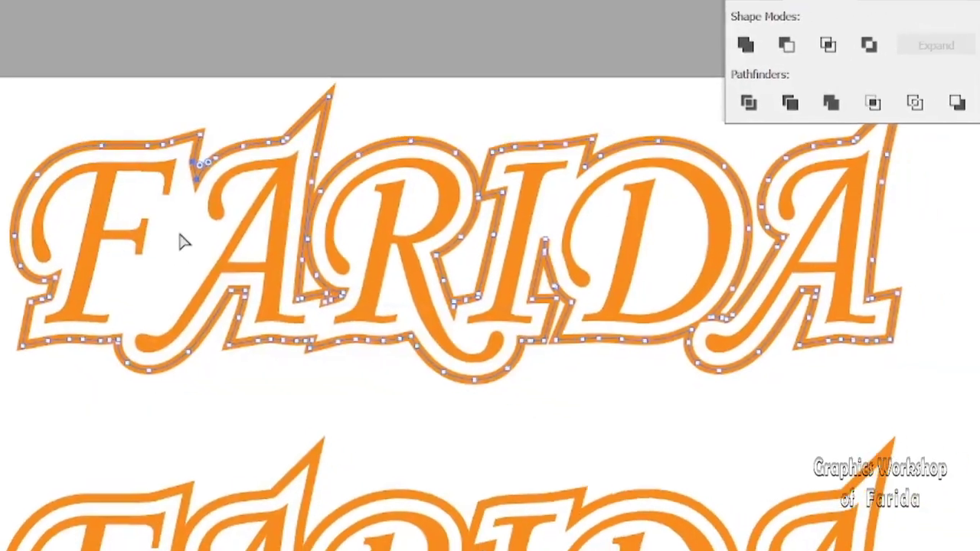
{"action": "left_click", "coordinate": [180, 236]}
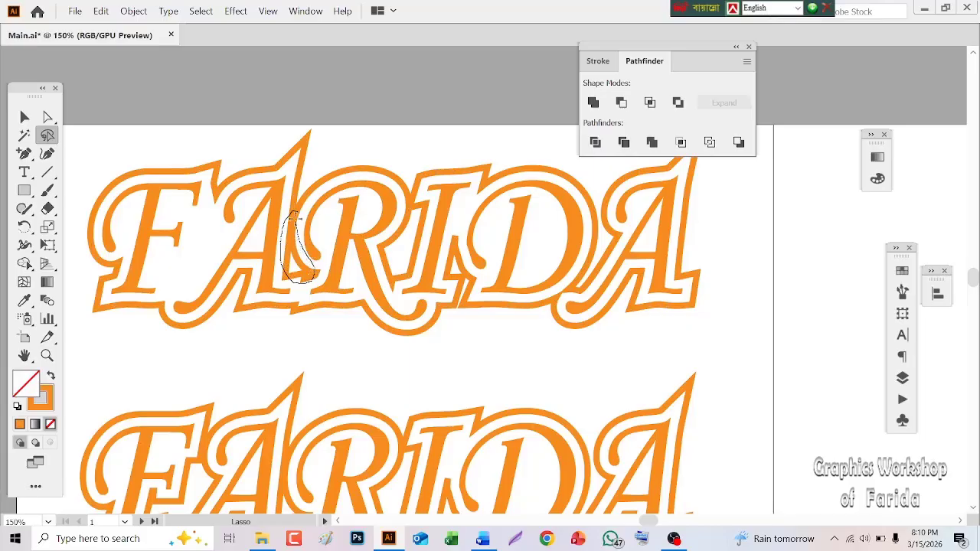
Lasso and delete the outline points in the gap between the first A and the R in the upper copy, including stray leftovers
{"action": "left_click_drag", "start_coordinate": [294, 212], "coordinate": [294, 213]}
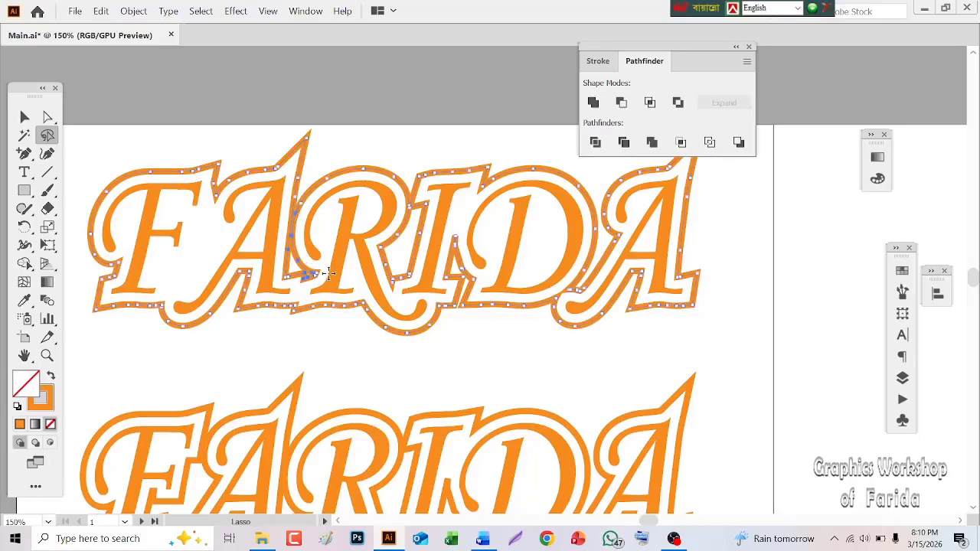
{"action": "key", "text": "Delete"}
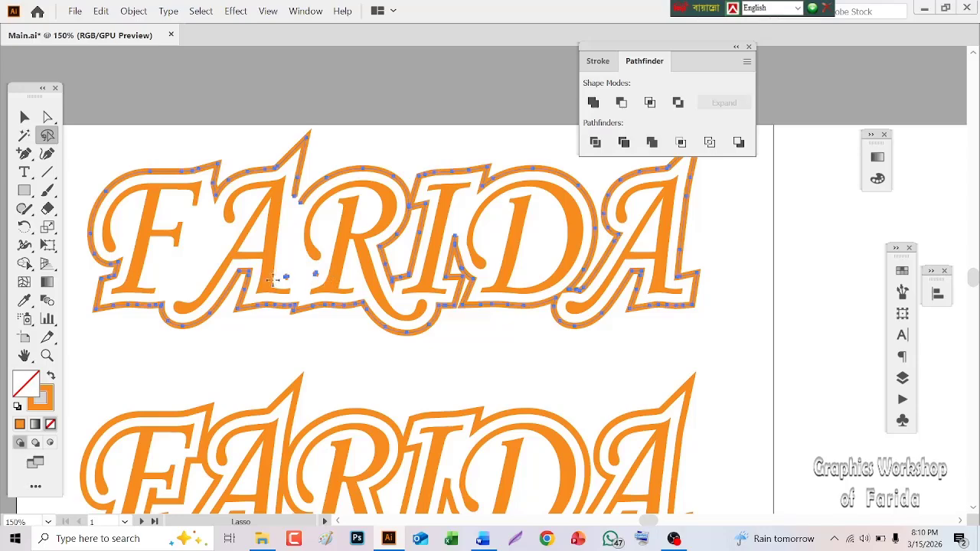
{"action": "left_click", "coordinate": [46, 116]}
{"action": "left_click", "coordinate": [291, 227]}
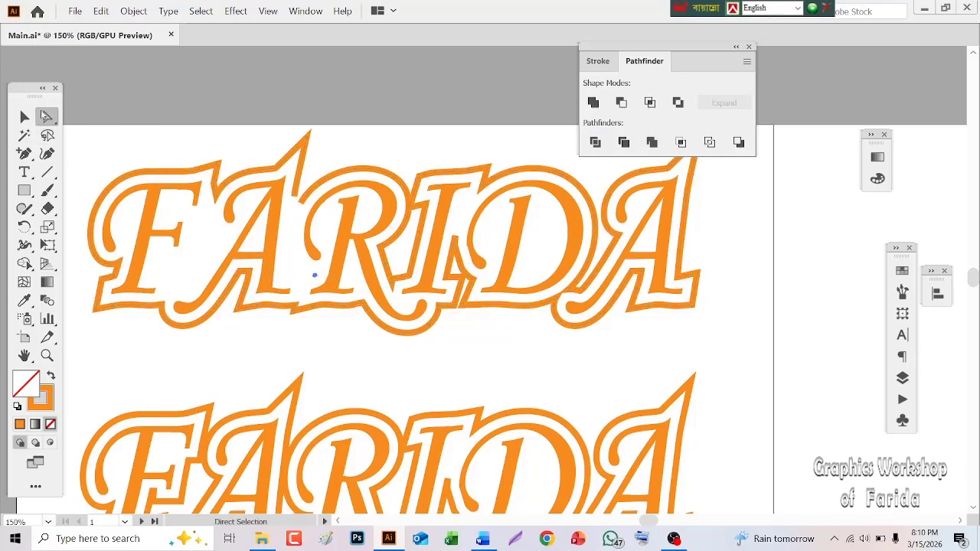
Join the two open outline ends above the gap between the first A and the R in the upper copy
{"action": "left_click", "coordinate": [295, 195]}
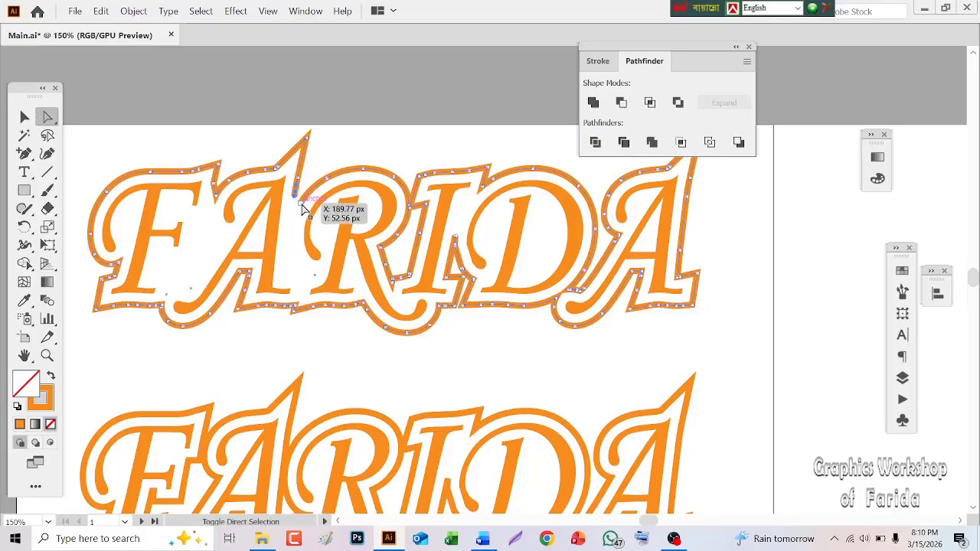
{"action": "left_click", "coordinate": [300, 204], "text": "shift"}
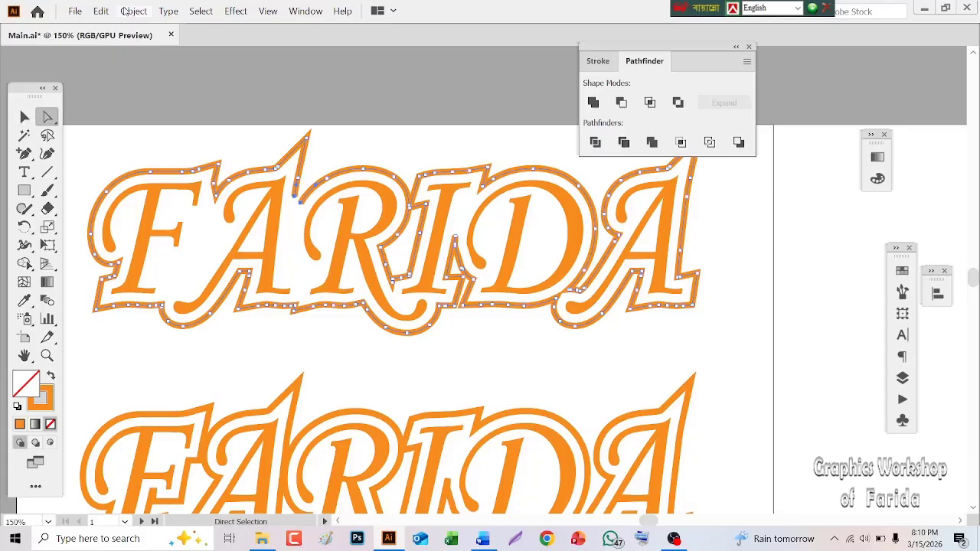
{"action": "key", "text": "ctrl+j"}
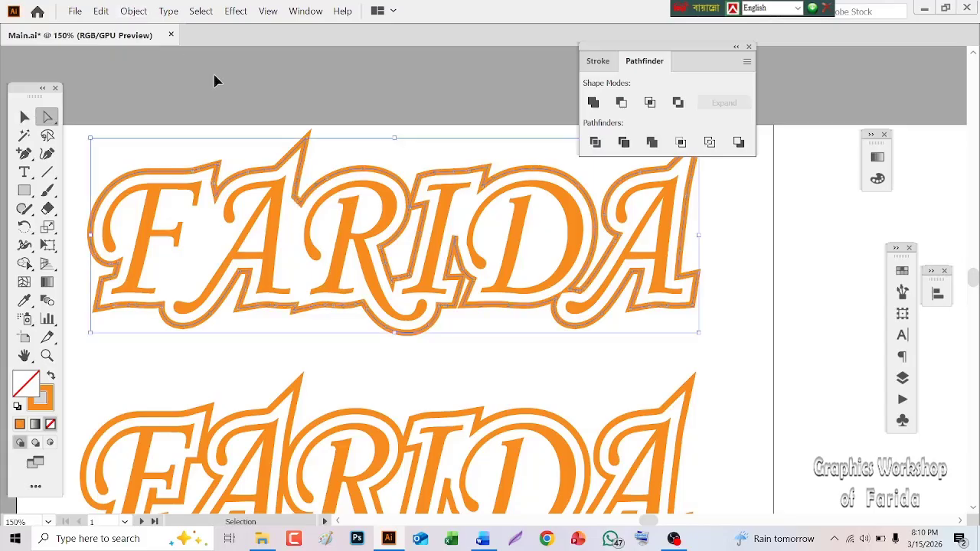
{"action": "key", "text": "a"}
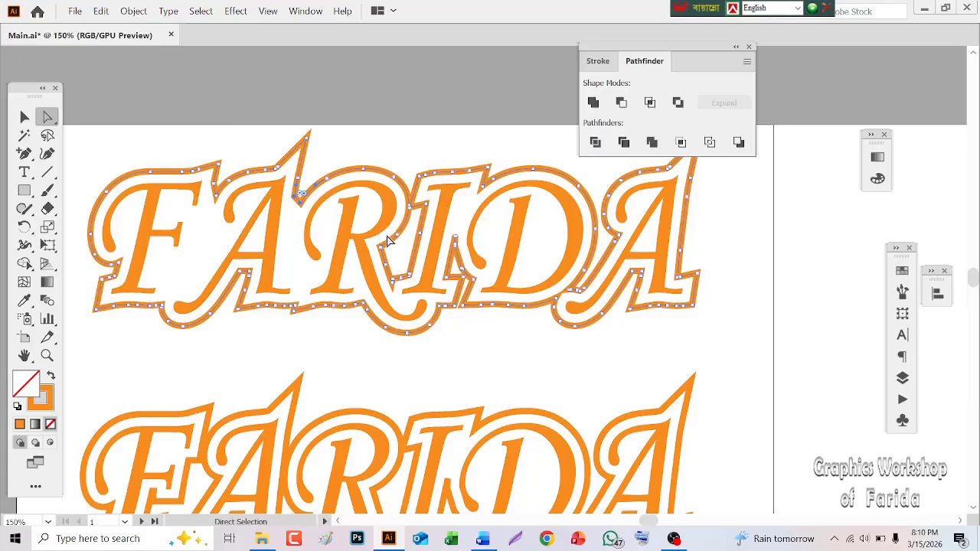
Delete the outline points between the R and the I in the upper copy and join the open ends above the gap
{"action": "left_click", "coordinate": [379, 261], "text": "shift"}
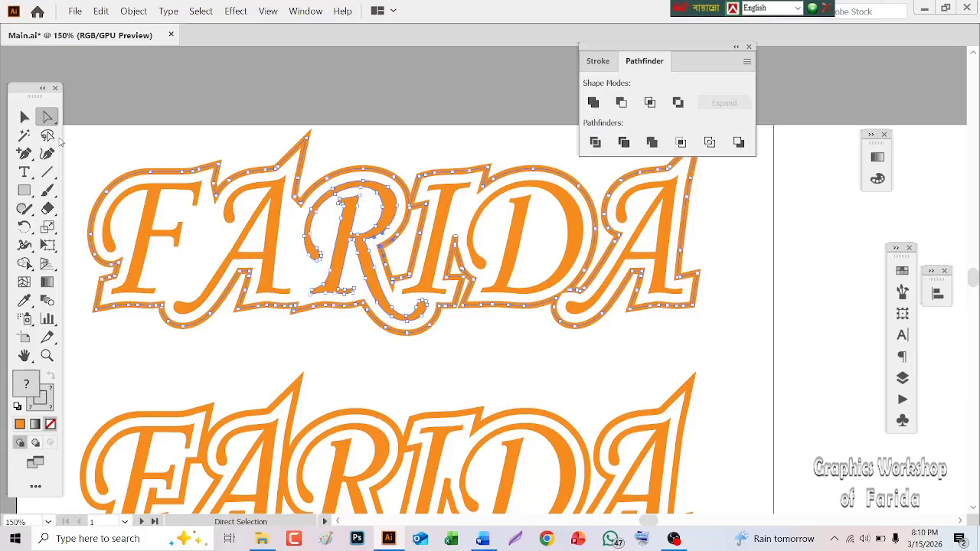
{"action": "left_click", "coordinate": [47, 135]}
{"action": "mouse_move", "coordinate": [381, 243]}
{"action": "left_mouse_down"}
{"action": "mouse_move", "coordinate": [411, 264]}
{"action": "mouse_move", "coordinate": [383, 235]}
{"action": "mouse_move", "coordinate": [378, 243]}
{"action": "left_mouse_up"}
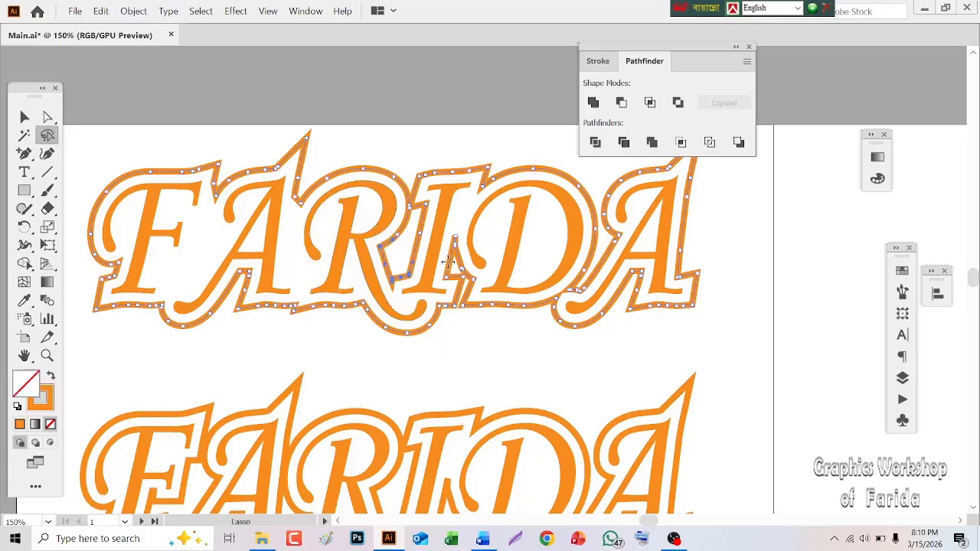
{"action": "key", "text": "Delete"}
{"action": "key", "text": "a"}
{"action": "left_click", "coordinate": [425, 203]}
{"action": "key", "text": "Delete"}
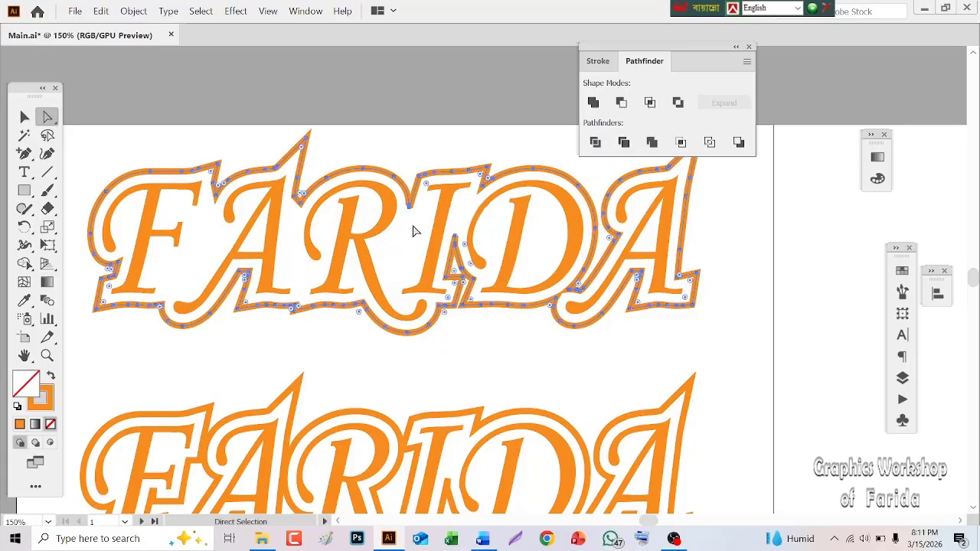
{"action": "left_click", "coordinate": [409, 204]}
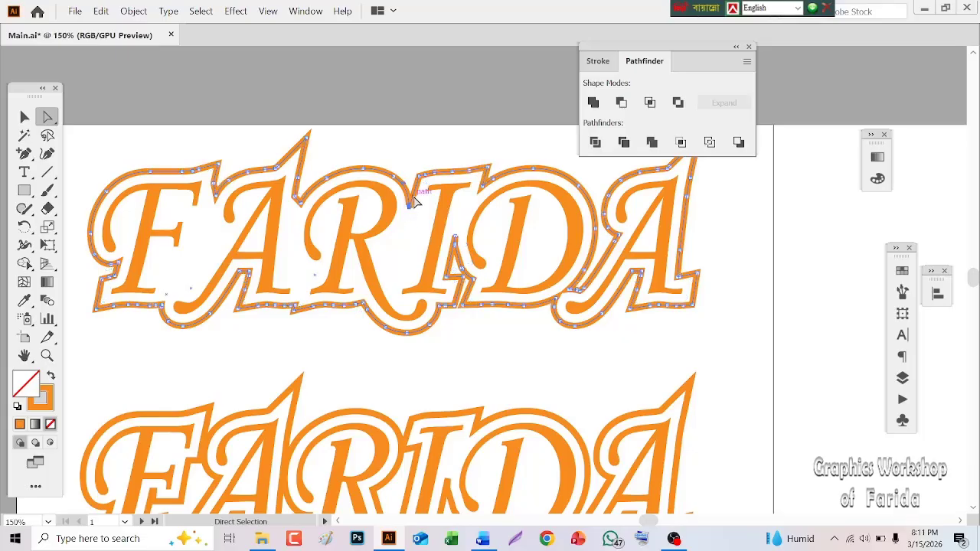
Lasso and delete the outline points between the I and the D in the upper copy and join the open ends along the baseline
{"action": "key", "text": "q"}
{"action": "left_click_drag", "start_coordinate": [457, 235], "coordinate": [445, 268]}
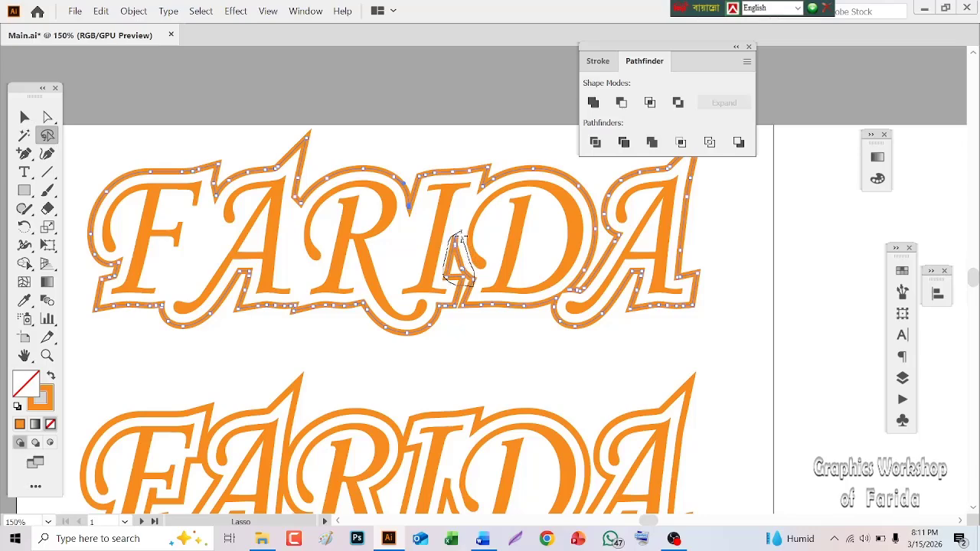
{"action": "left_click_drag", "start_coordinate": [456, 230], "coordinate": [456, 229]}
{"action": "key", "text": "Delete"}
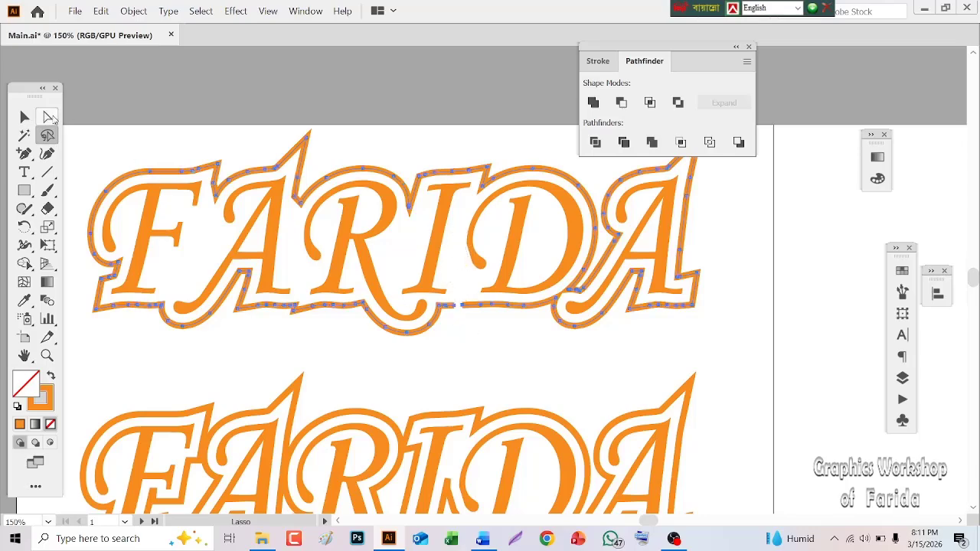
{"action": "left_click", "coordinate": [48, 117]}
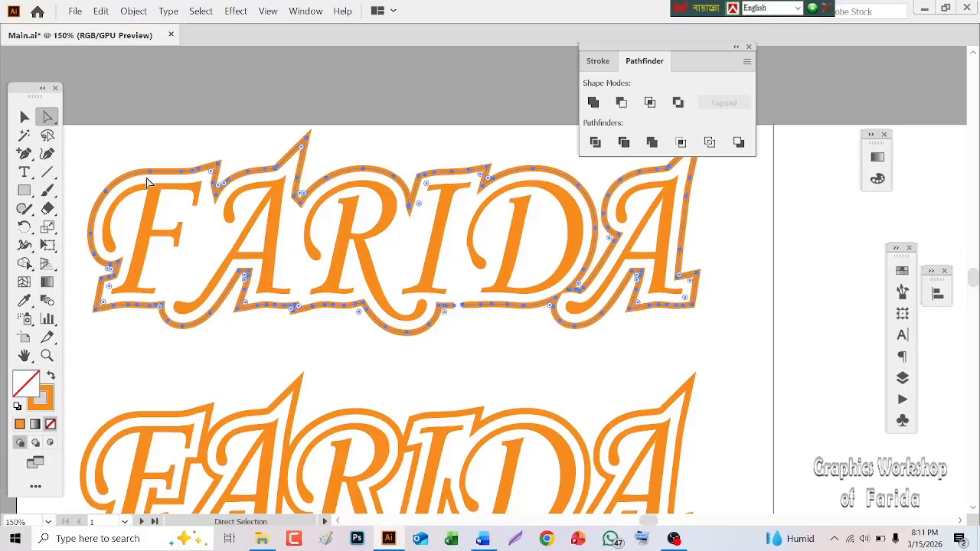
{"action": "left_click", "coordinate": [459, 305]}
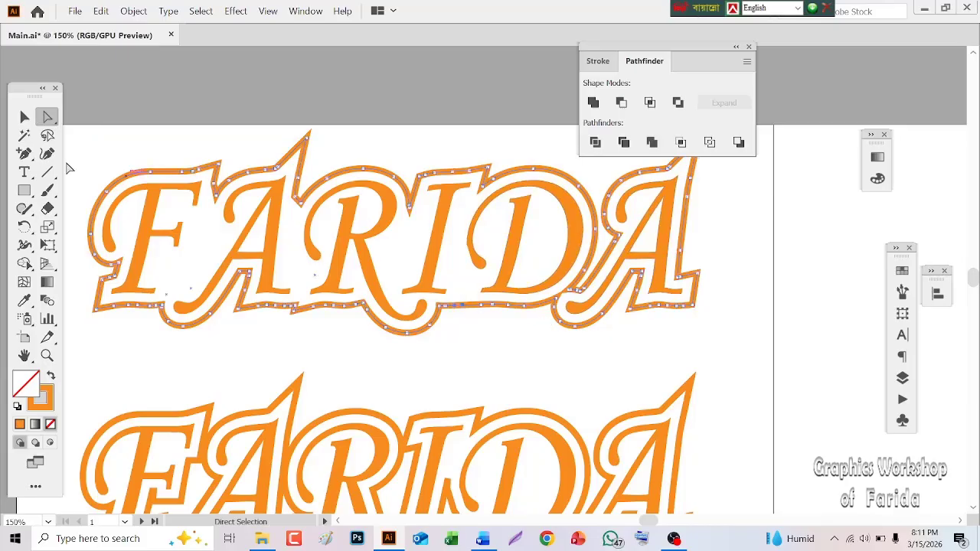
Delete the outline points in the gap between the D and the last A in the upper copy
{"action": "left_click", "coordinate": [48, 136]}
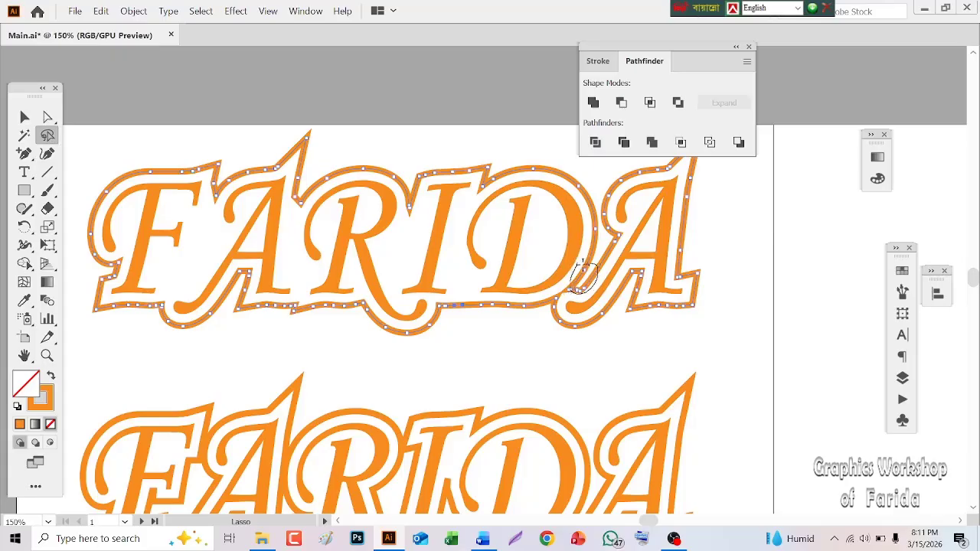
{"action": "left_click_drag", "start_coordinate": [572, 267], "coordinate": [574, 267]}
{"action": "key", "text": "Delete"}
{"action": "key", "text": "a"}
{"action": "left_click", "coordinate": [606, 228]}
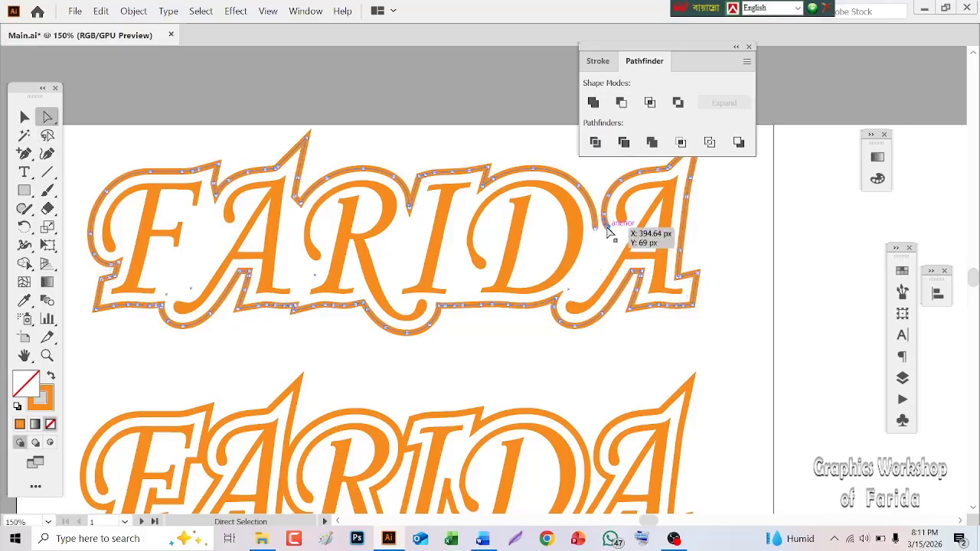
{"action": "key", "text": "Delete"}
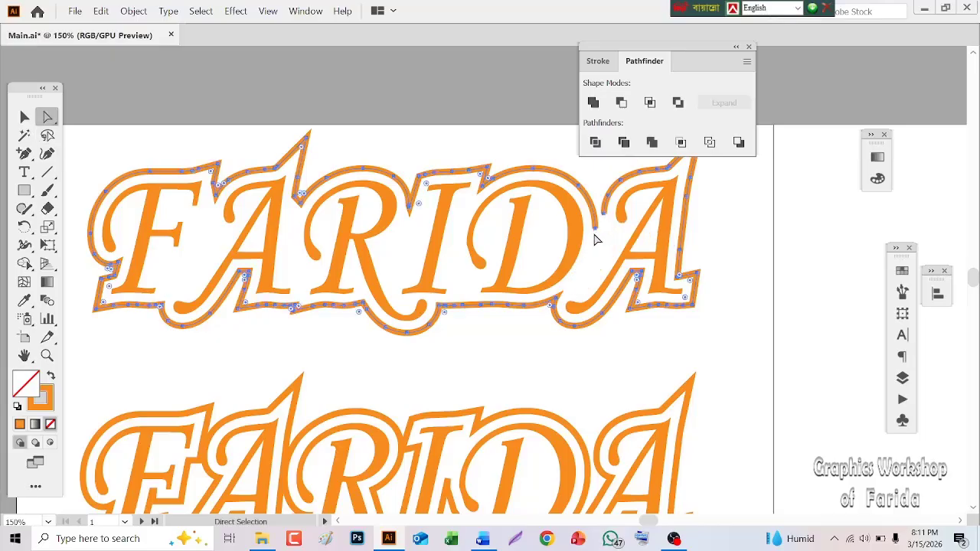
Join the open outline ends between the D and the last A with the Path Join command and deselect the artwork
{"action": "left_click", "coordinate": [610, 216]}
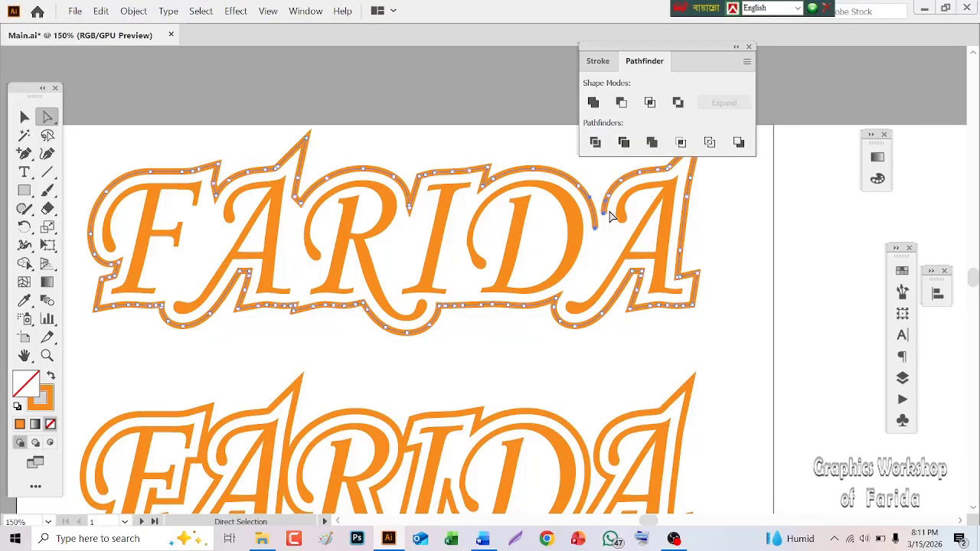
{"action": "left_click", "coordinate": [136, 12]}
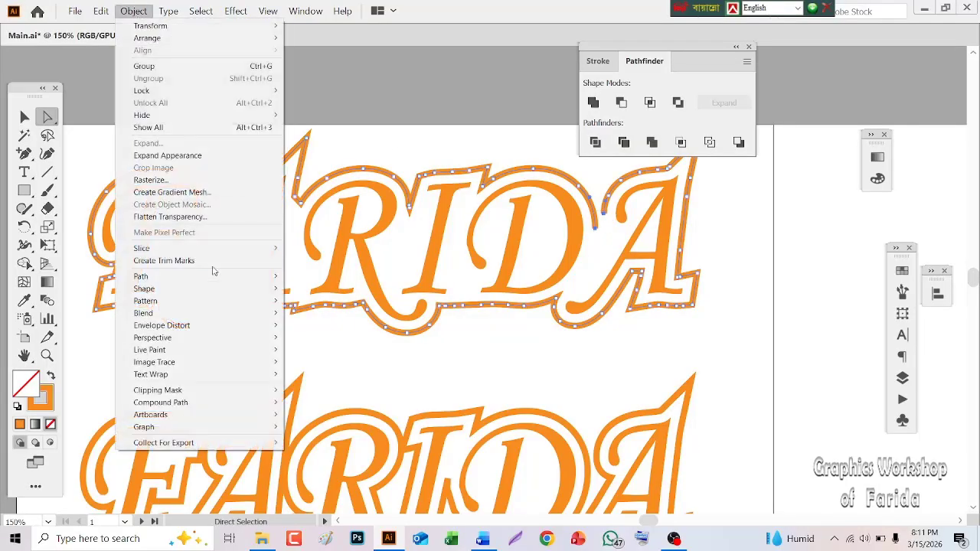
{"action": "left_click", "coordinate": [306, 276]}
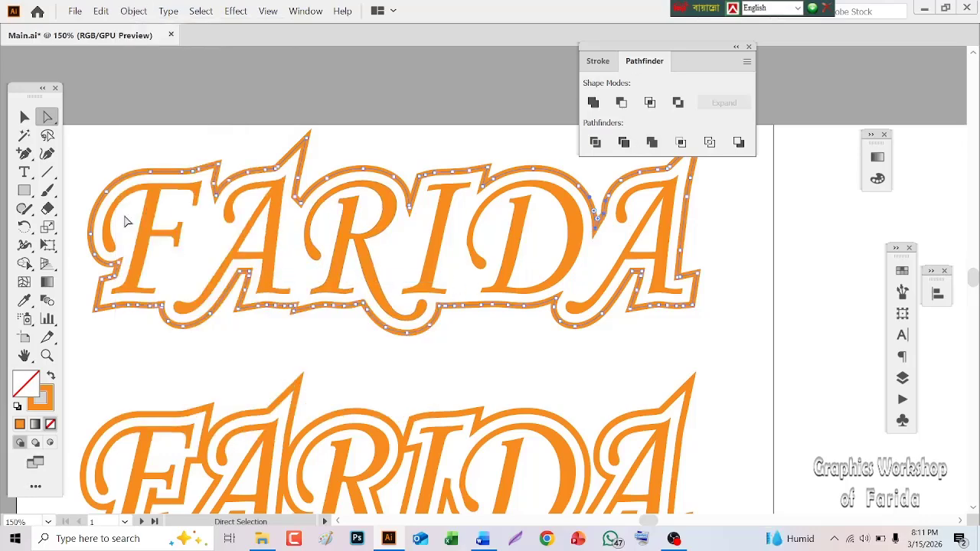
{"action": "left_click", "coordinate": [25, 117]}
{"action": "left_click", "coordinate": [106, 146]}
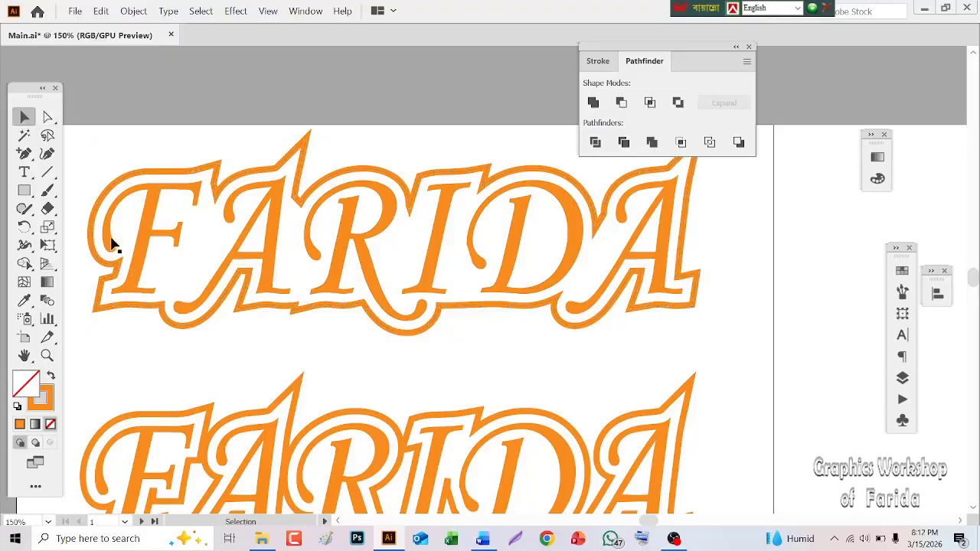
Bring both lettering copies into view and move the Pathfinder panel off the artwork
{"action": "left_click", "coordinate": [25, 355]}
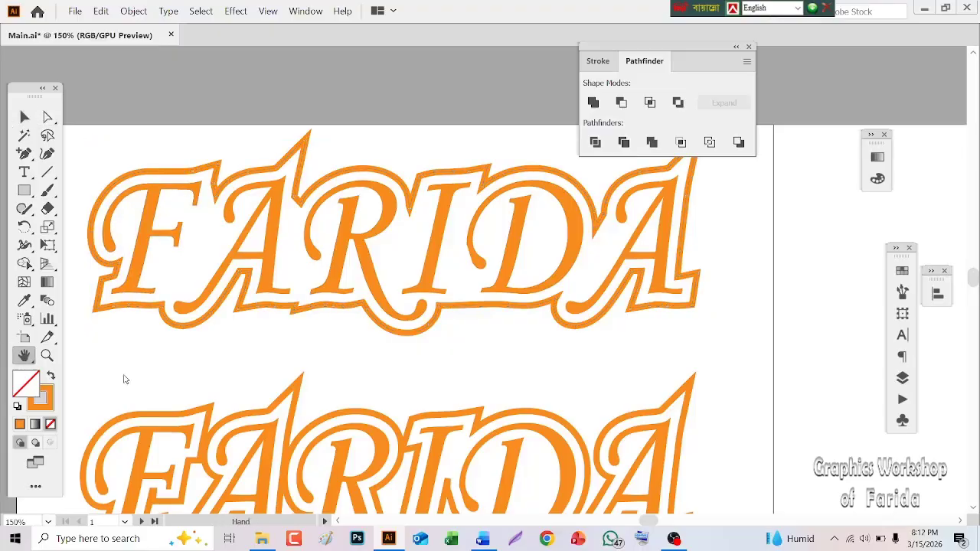
{"action": "left_click_drag", "start_coordinate": [303, 414], "coordinate": [319, 328]}
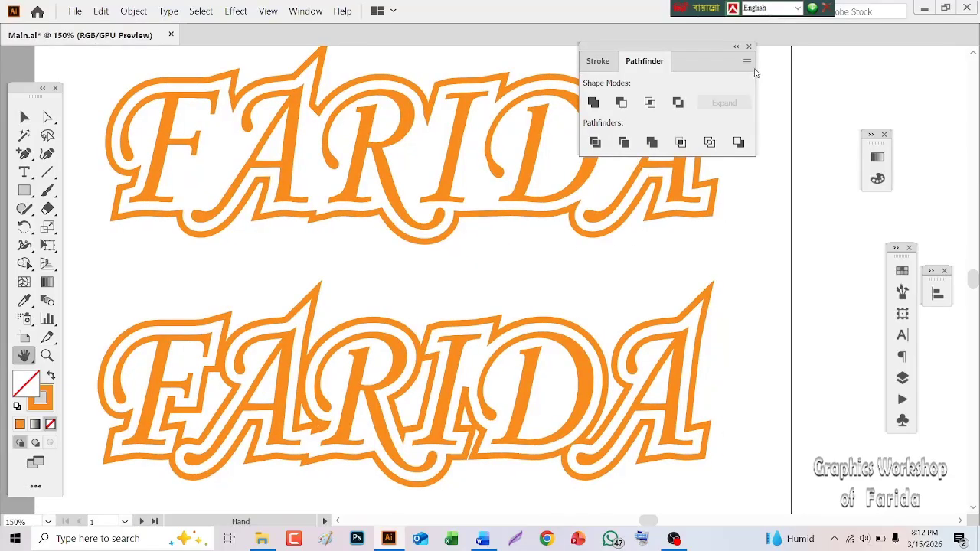
{"action": "left_click_drag", "start_coordinate": [692, 67], "coordinate": [917, 74]}
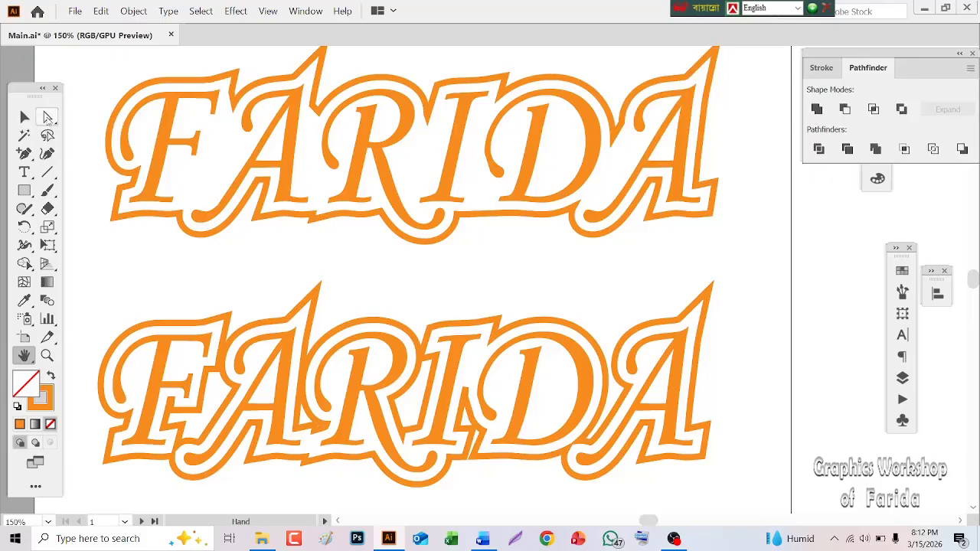
Select the orange-filled letters of both copies with the Magic Wand, hide them, and undo the hiding
{"action": "left_click", "coordinate": [23, 135]}
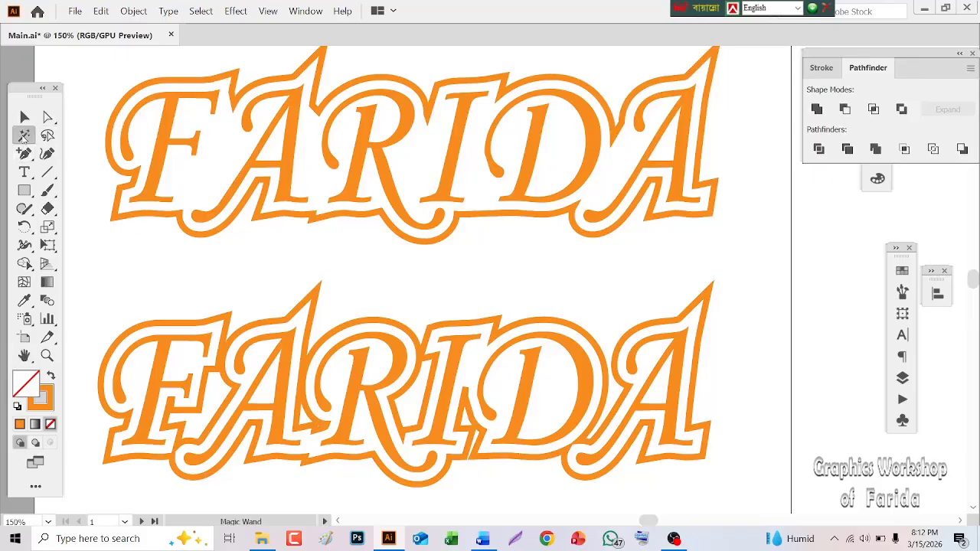
{"action": "left_click", "coordinate": [162, 138]}
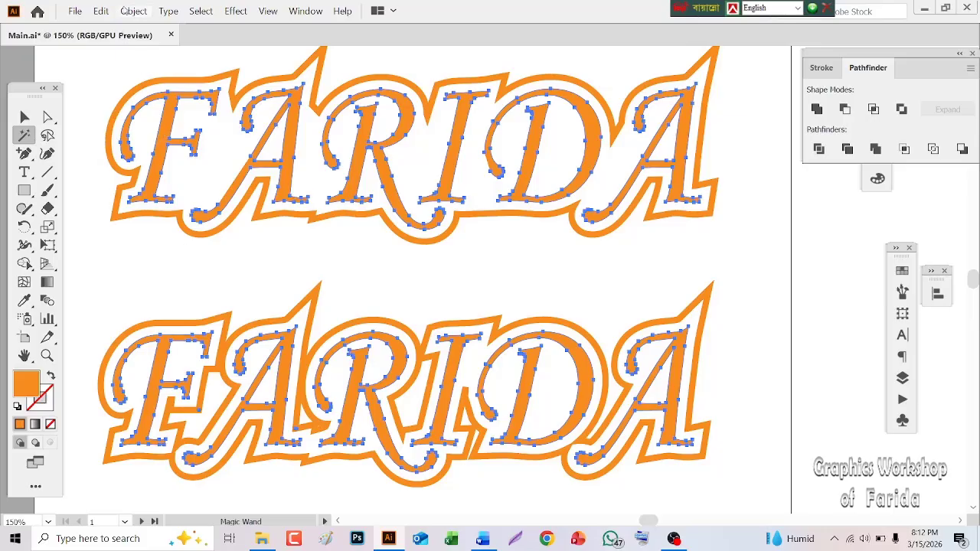
{"action": "left_click", "coordinate": [129, 16]}
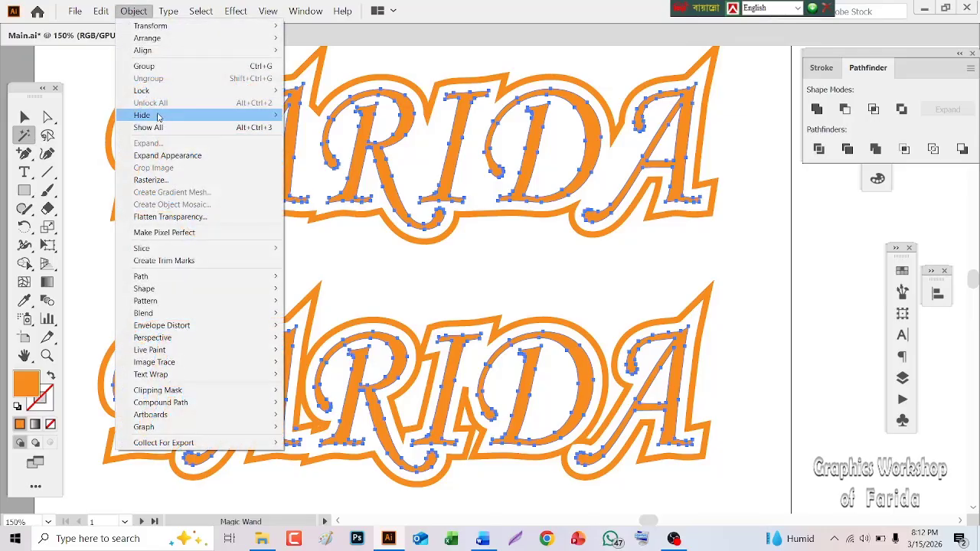
{"action": "mouse_move", "coordinate": [158, 116]}
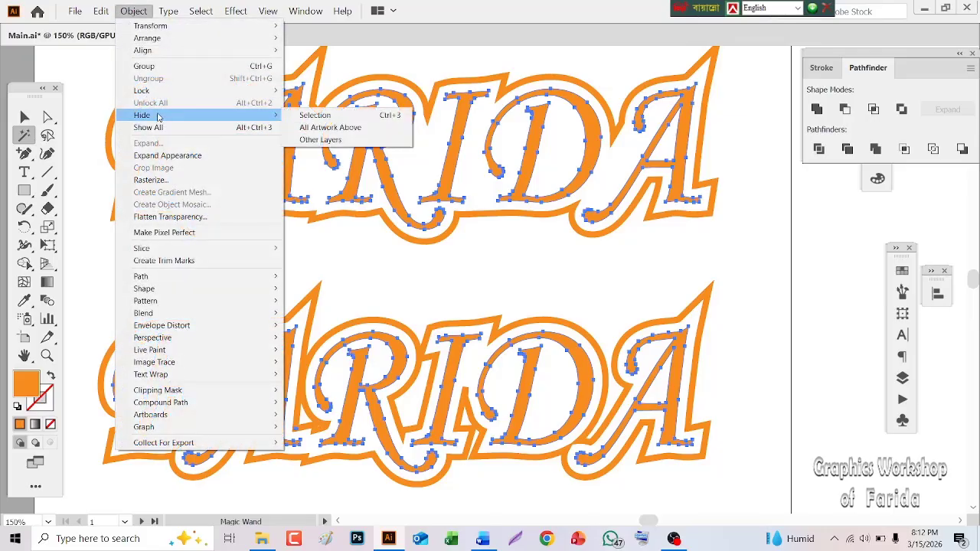
{"action": "left_click", "coordinate": [295, 113]}
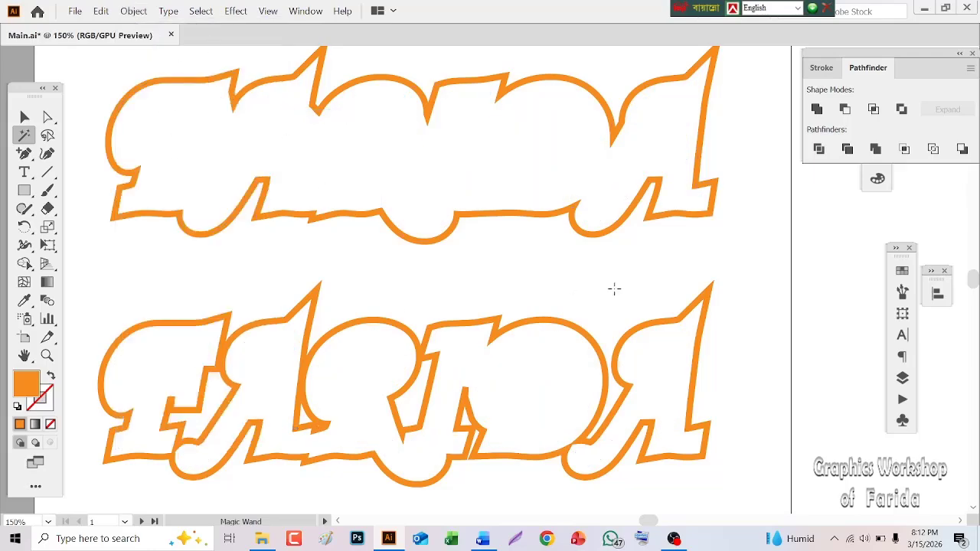
{"action": "left_click", "coordinate": [101, 11]}
{"action": "left_click", "coordinate": [103, 26]}
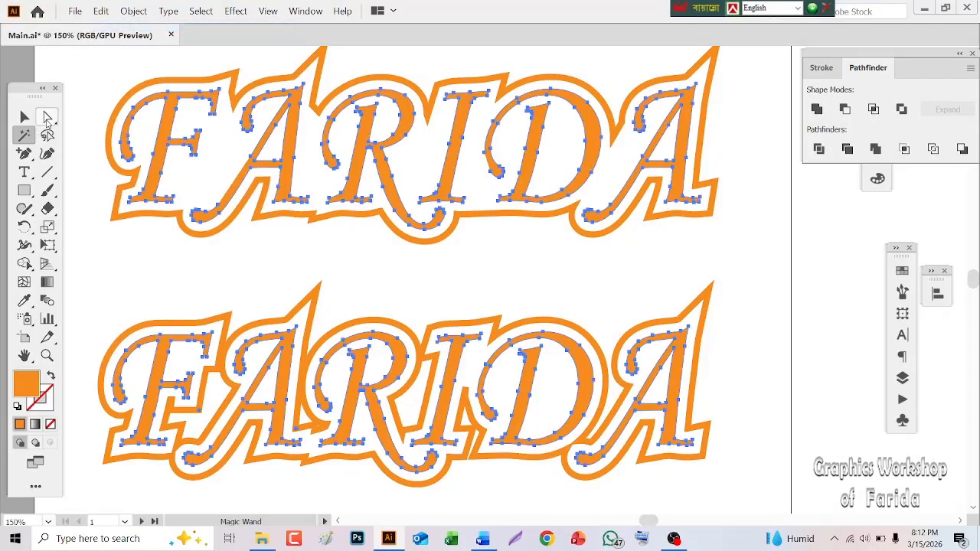
Select the upper copy's outline with the Group Selection tool and fill it with pale yellow (C 3.92, M 0, Y 55.69, K 0)
{"action": "left_click", "coordinate": [48, 117]}
{"action": "left_click", "coordinate": [24, 116]}
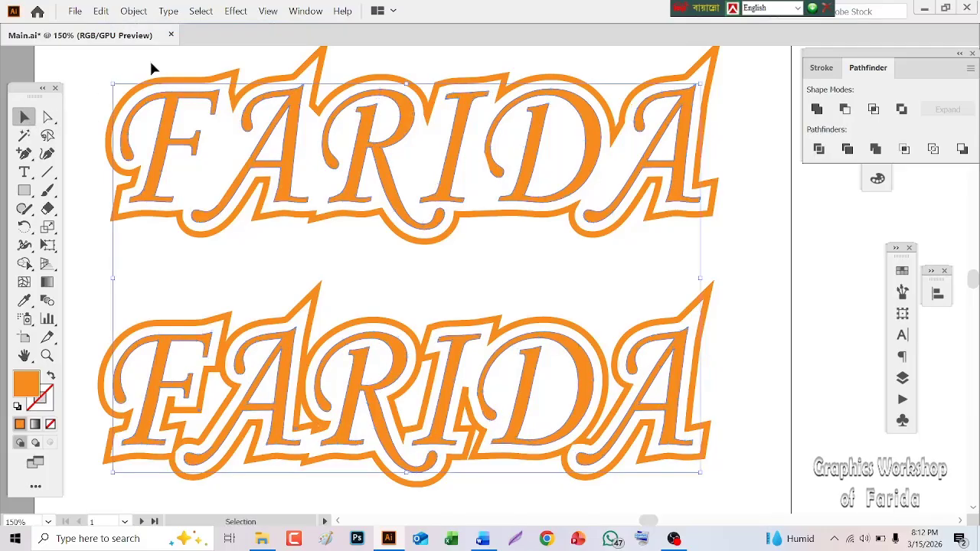
{"action": "left_click", "coordinate": [213, 61]}
{"action": "left_click", "coordinate": [48, 118]}
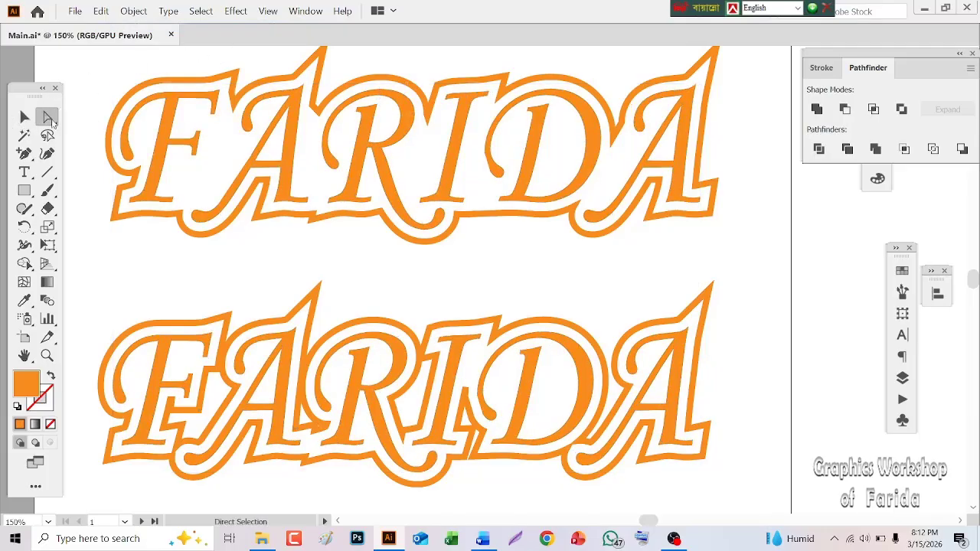
{"action": "left_click_drag", "start_coordinate": [52, 123], "coordinate": [83, 136]}
{"action": "left_click", "coordinate": [333, 77]}
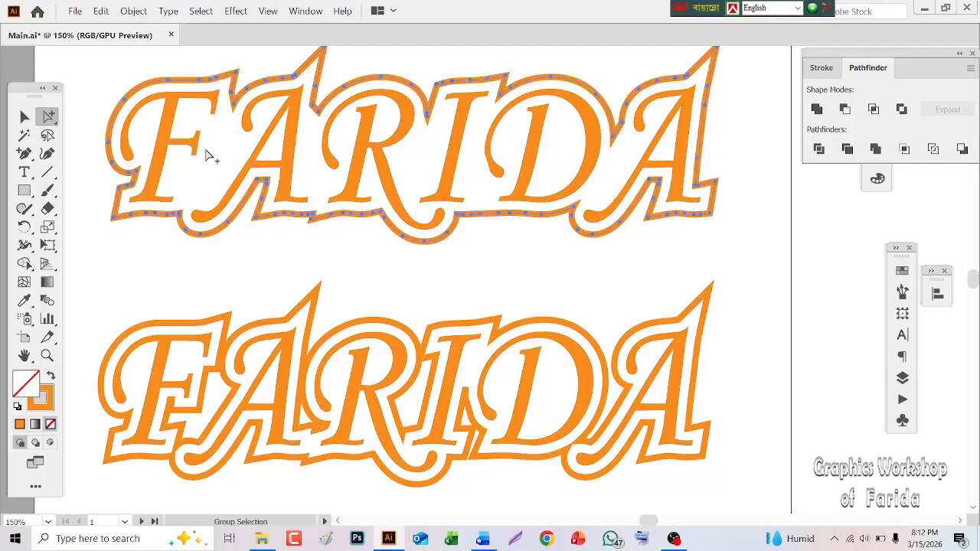
{"action": "left_click", "coordinate": [877, 179]}
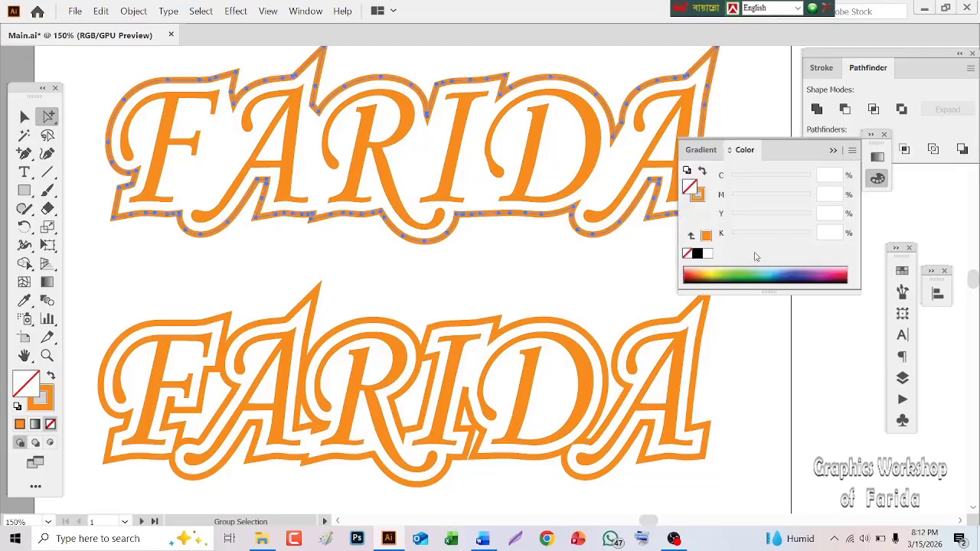
{"action": "left_click", "coordinate": [703, 269]}
{"action": "left_click_drag", "start_coordinate": [781, 151], "coordinate": [837, 169]}
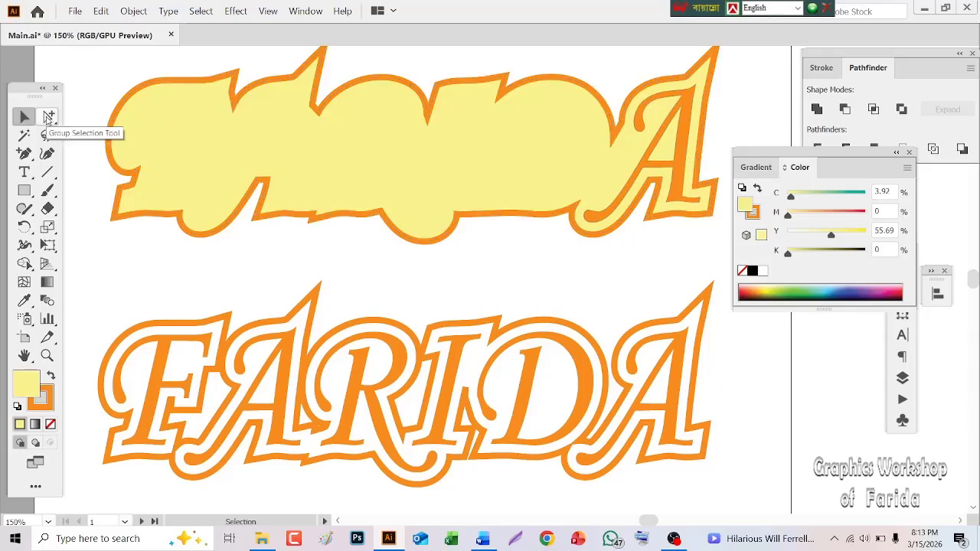
Send the upper copy's yellow-filled outline to the back, behind all of its orange letters
{"action": "left_click", "coordinate": [49, 117]}
{"action": "left_click", "coordinate": [155, 119]}
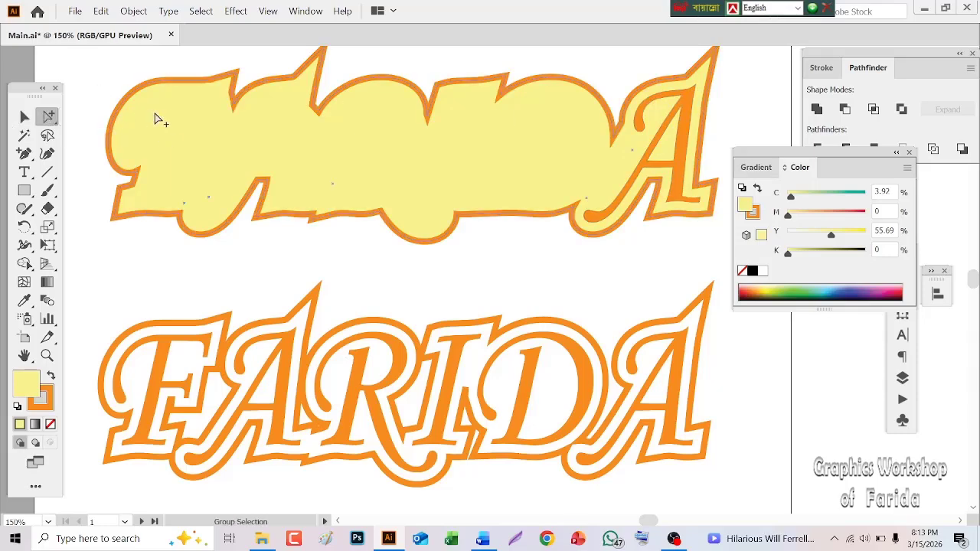
{"action": "left_click", "coordinate": [159, 109]}
{"action": "right_click", "coordinate": [158, 108]}
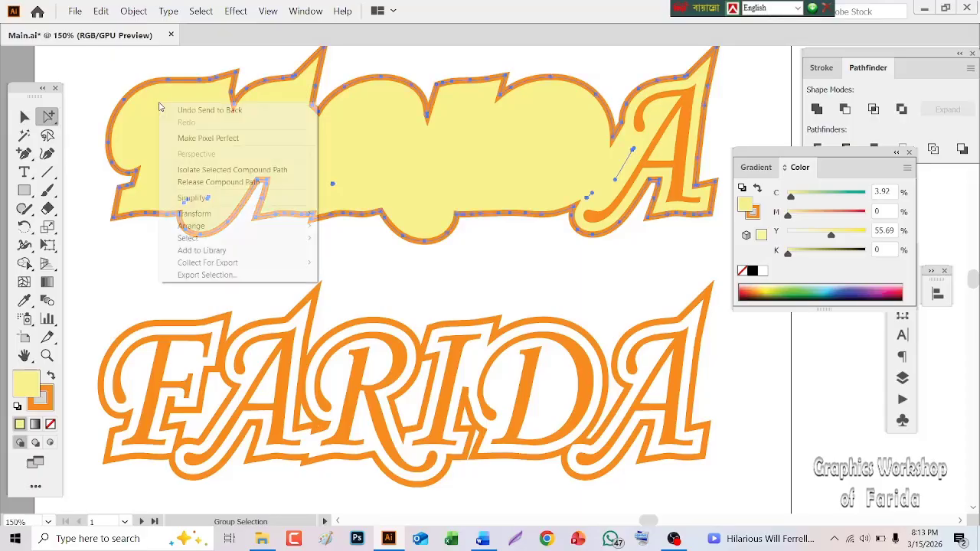
{"action": "mouse_move", "coordinate": [225, 229]}
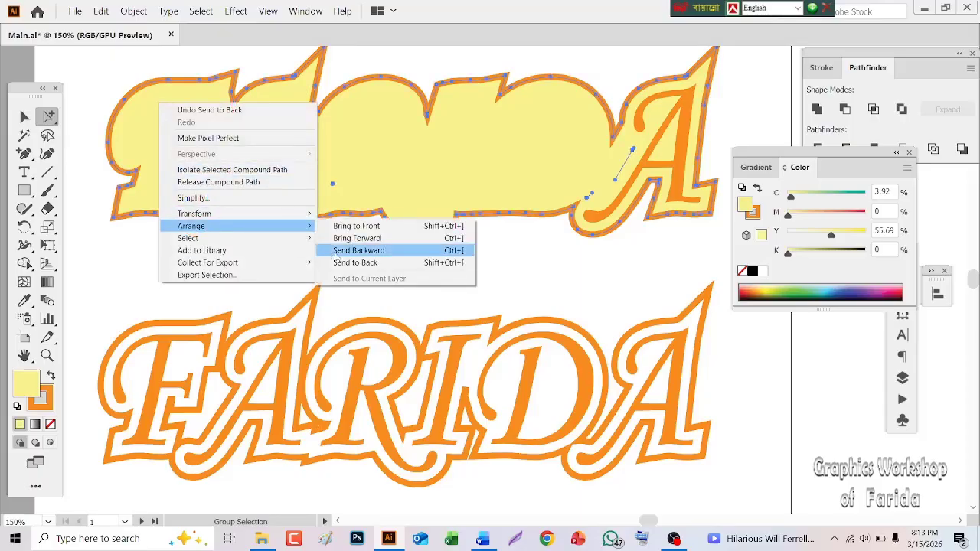
{"action": "left_click", "coordinate": [346, 262]}
{"action": "left_click", "coordinate": [345, 263]}
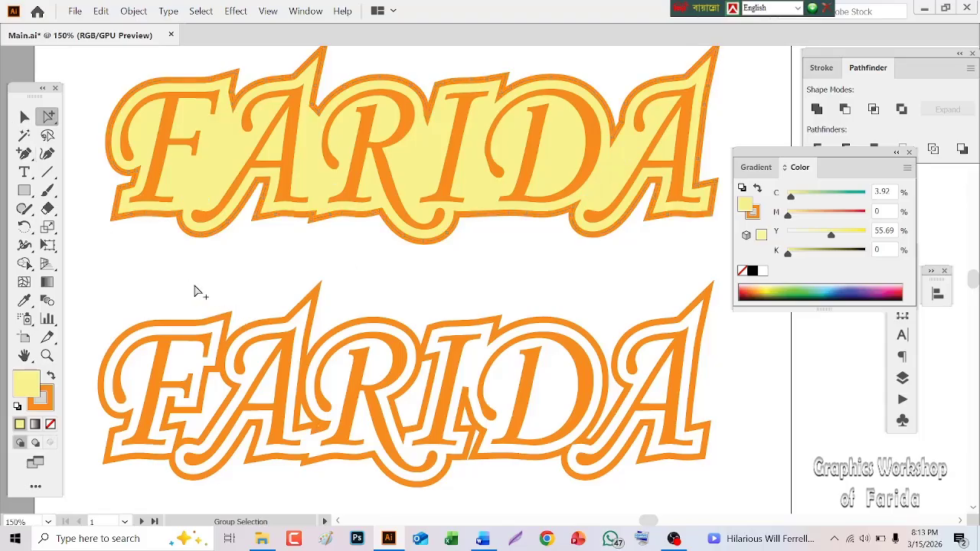
Fill the lower copy's outline with the upper outline's pale yellow using the Eyedropper
{"action": "left_click_drag", "start_coordinate": [195, 287], "coordinate": [338, 316]}
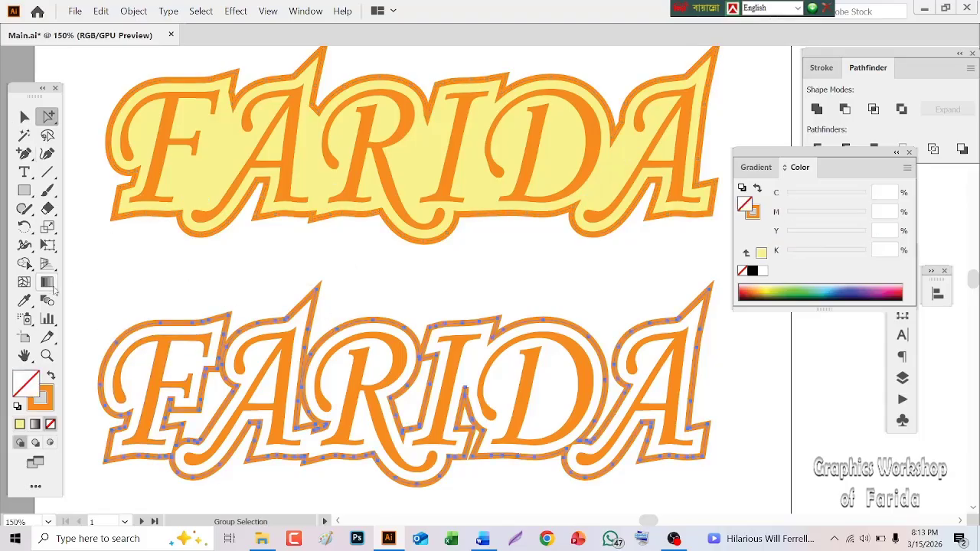
{"action": "left_click", "coordinate": [24, 301]}
{"action": "left_click", "coordinate": [201, 171]}
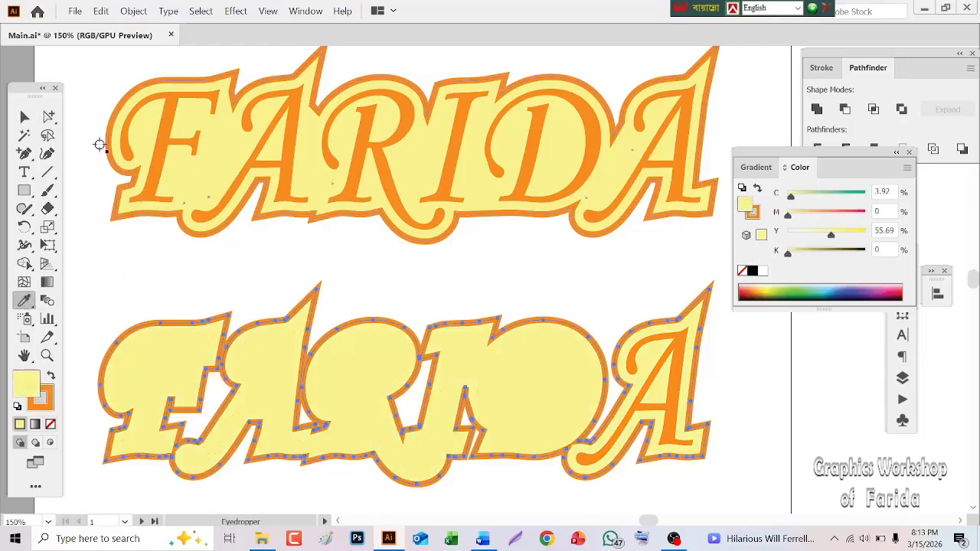
Send the lower copy's yellow-filled outline behind its letters, then collapse the Color panel and move it clear of the artwork
{"action": "left_click", "coordinate": [49, 117]}
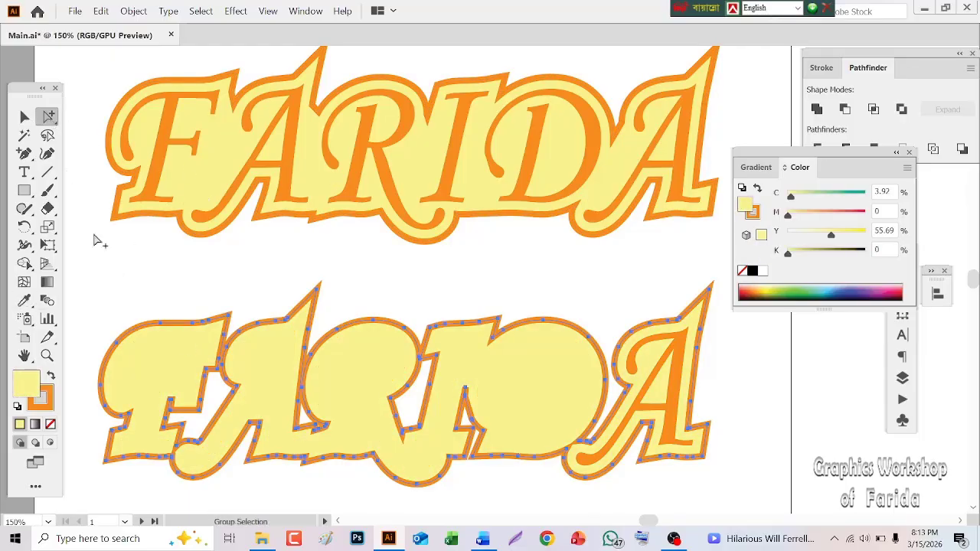
{"action": "right_click", "coordinate": [163, 358]}
{"action": "mouse_move", "coordinate": [222, 298]}
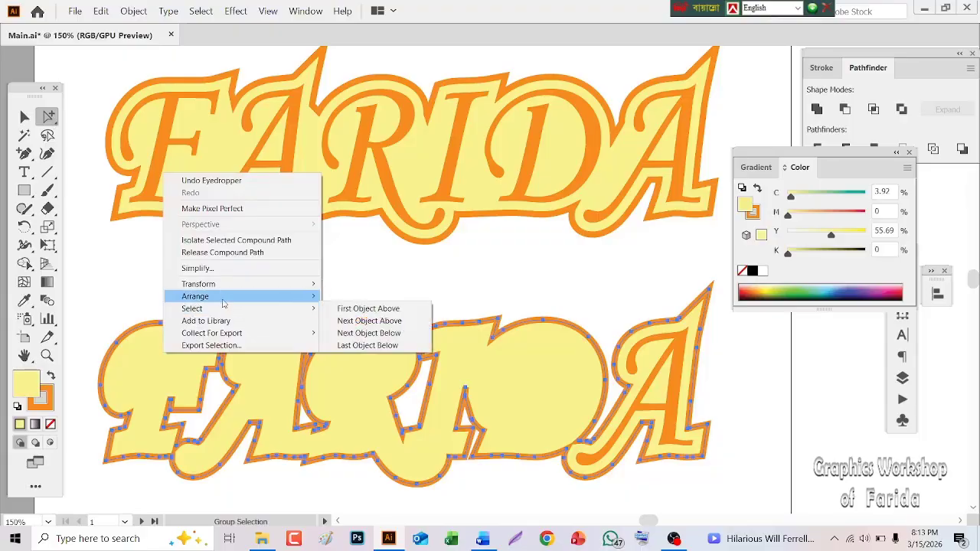
{"action": "left_click", "coordinate": [365, 321]}
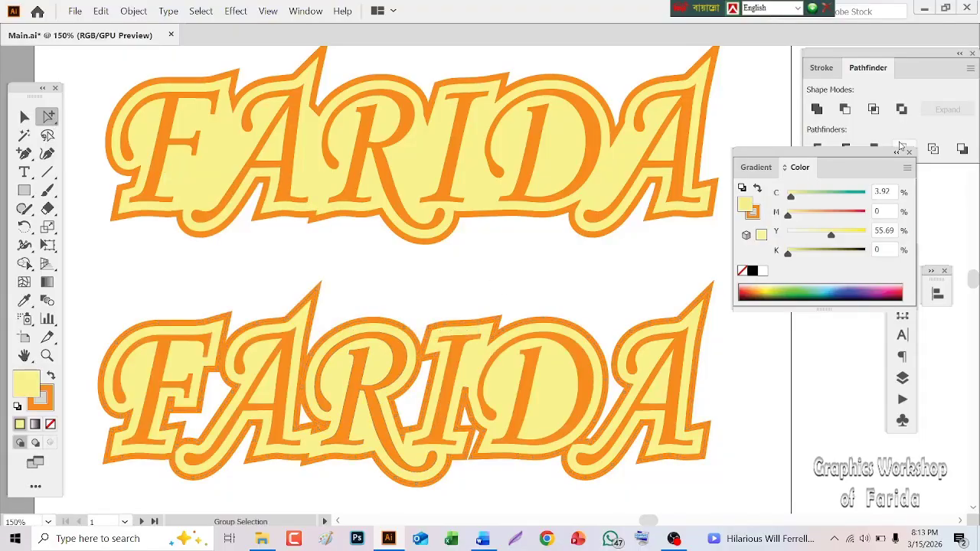
{"action": "left_click", "coordinate": [896, 151]}
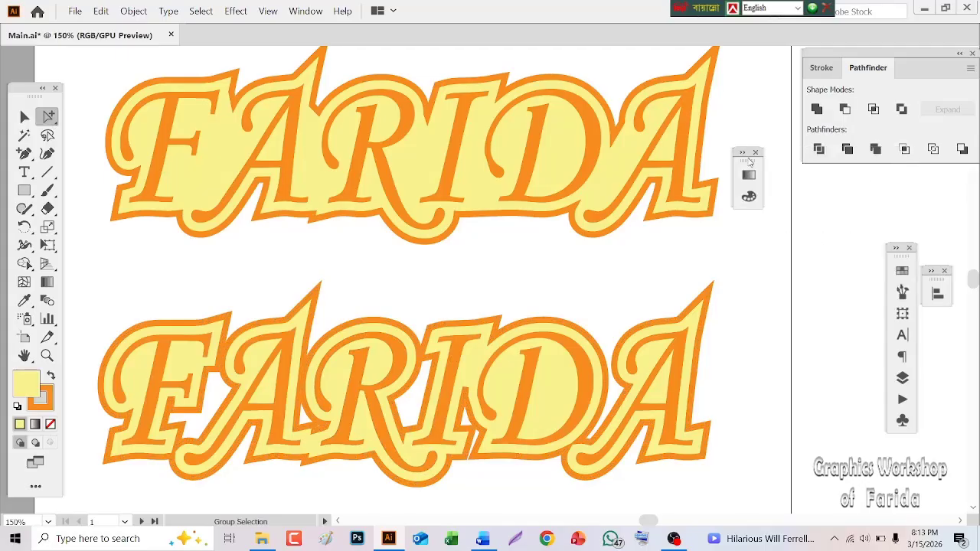
{"action": "left_click_drag", "start_coordinate": [746, 165], "coordinate": [901, 222]}
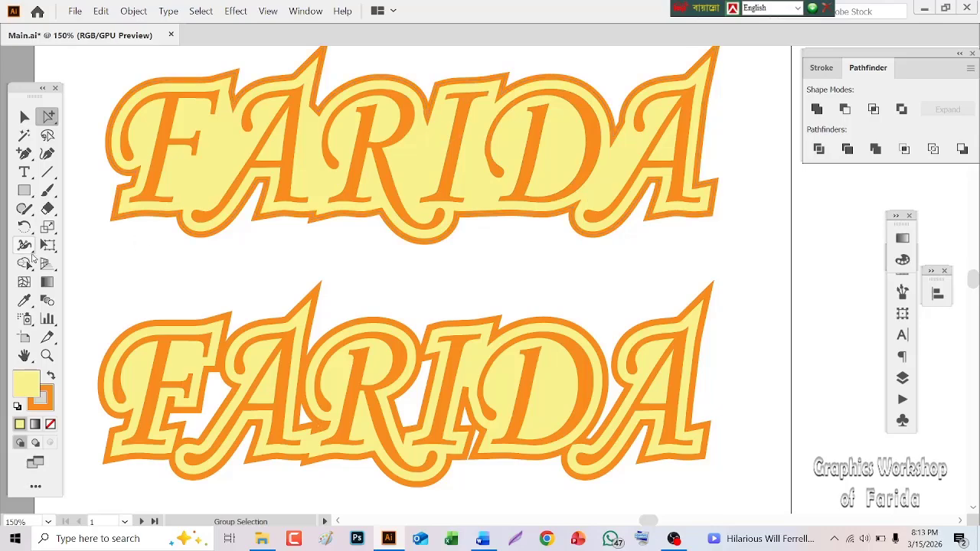
Move the lower lettering copy beside the upper one onto the adjoining artboard, deselect it, and collapse the Pathfinder panel
{"action": "double_click", "coordinate": [24, 357]}
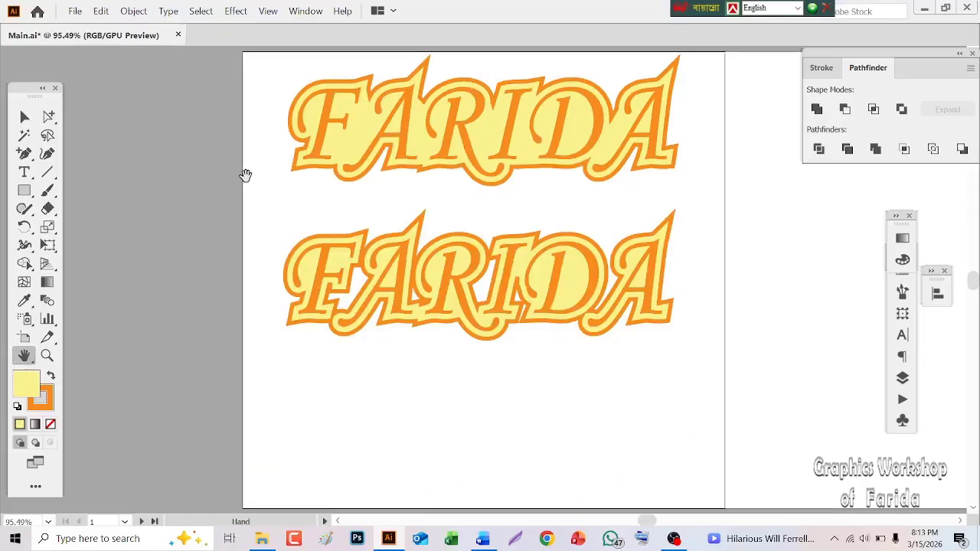
{"action": "left_click_drag", "start_coordinate": [262, 175], "coordinate": [181, 181]}
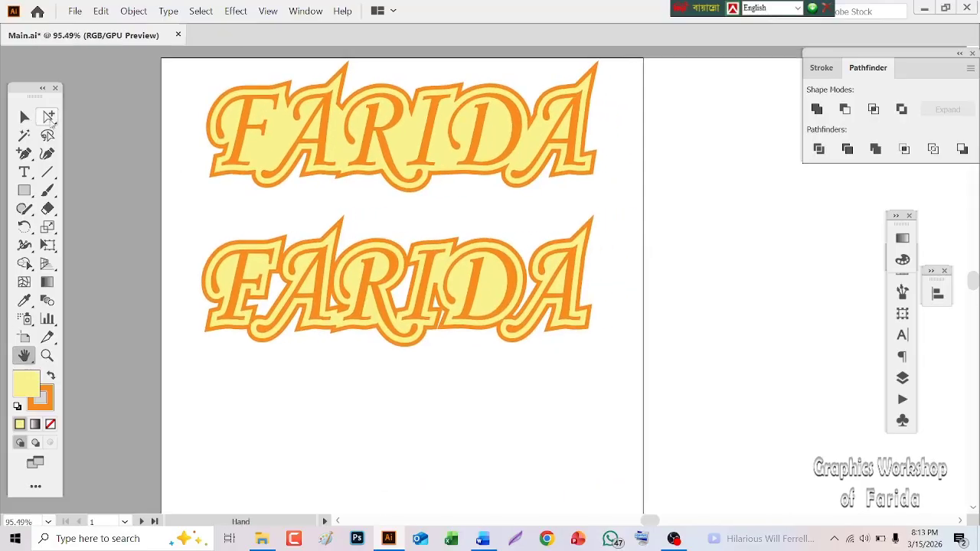
{"action": "left_click", "coordinate": [25, 116]}
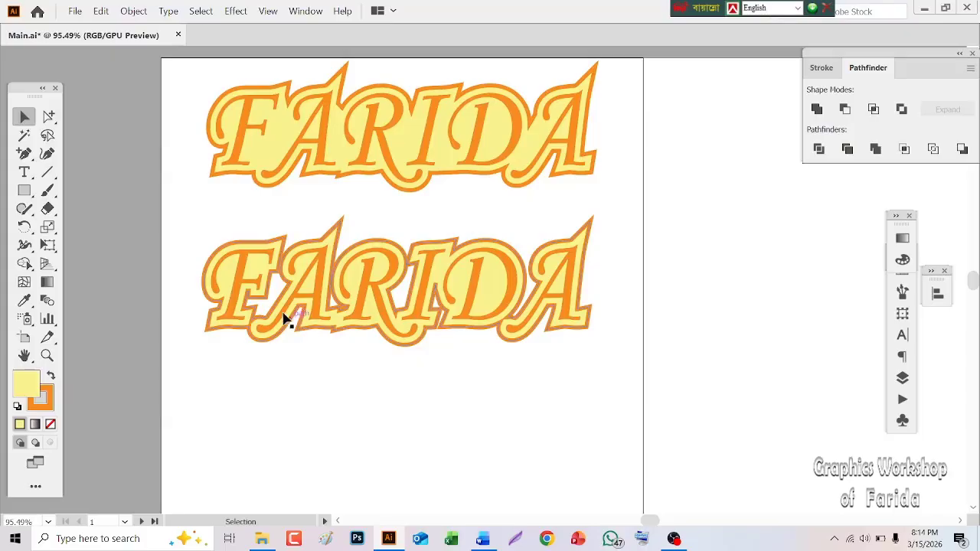
{"action": "left_click", "coordinate": [282, 315]}
{"action": "left_click_drag", "start_coordinate": [279, 322], "coordinate": [738, 166]}
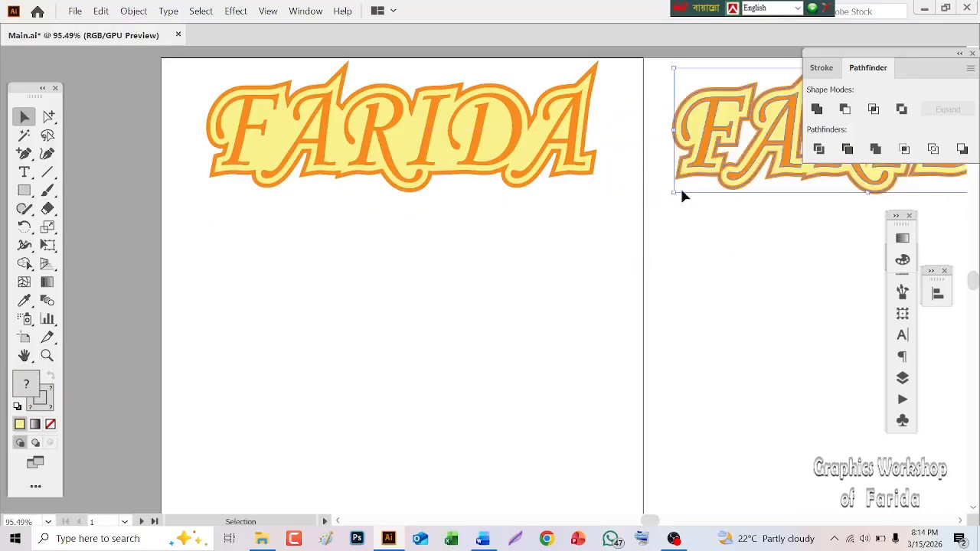
{"action": "left_click", "coordinate": [590, 248]}
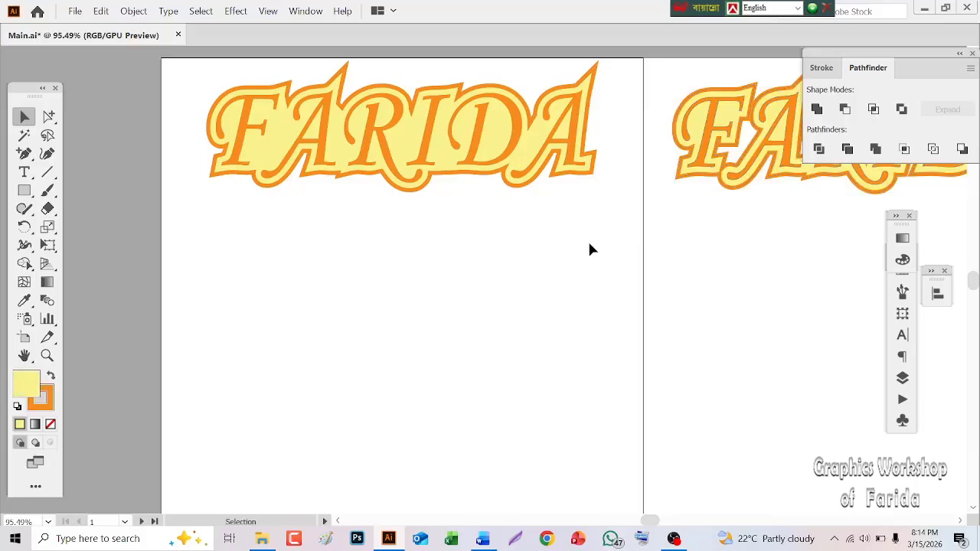
{"action": "left_click", "coordinate": [959, 53]}
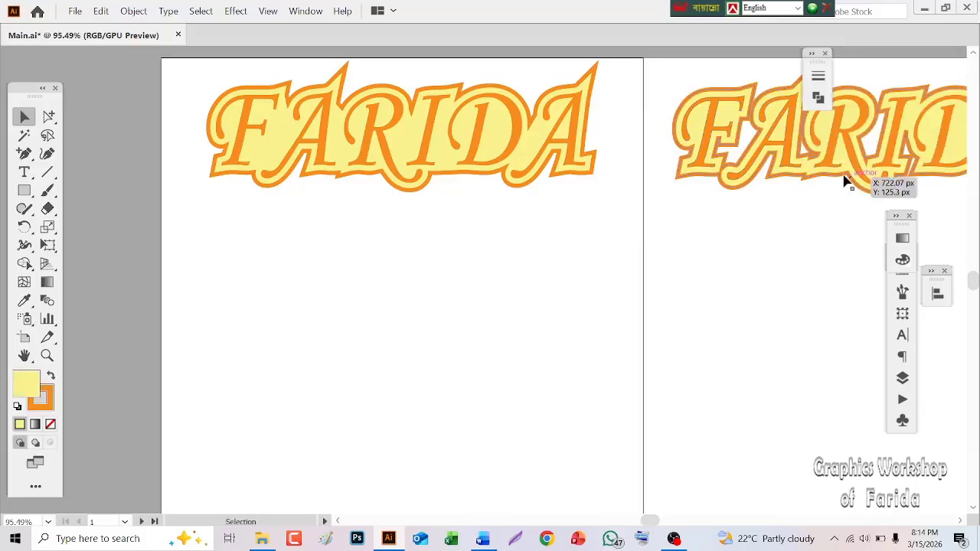
{"action": "left_click", "coordinate": [959, 521]}
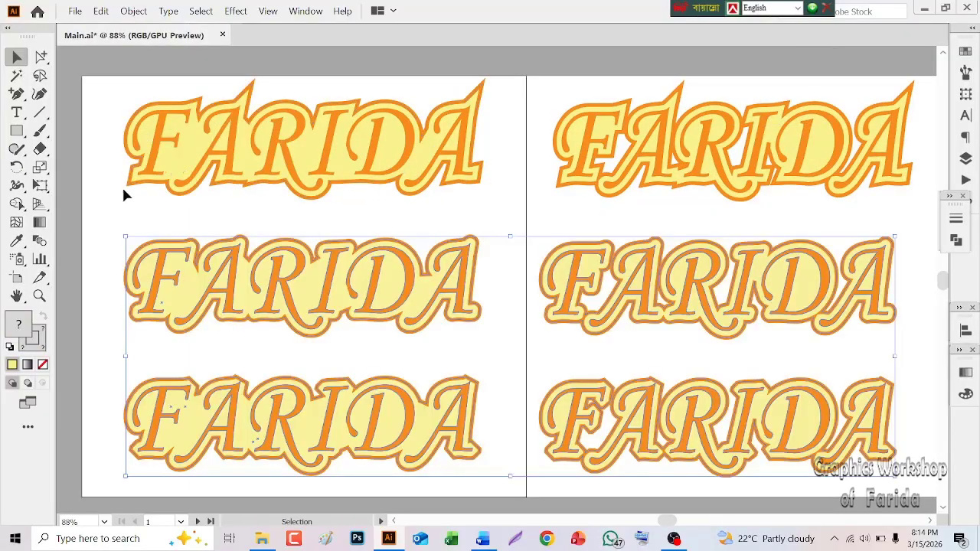
Select the orange-filled letters of all six lettering copies with the Magic Wand and hide them
{"action": "left_click", "coordinate": [88, 195]}
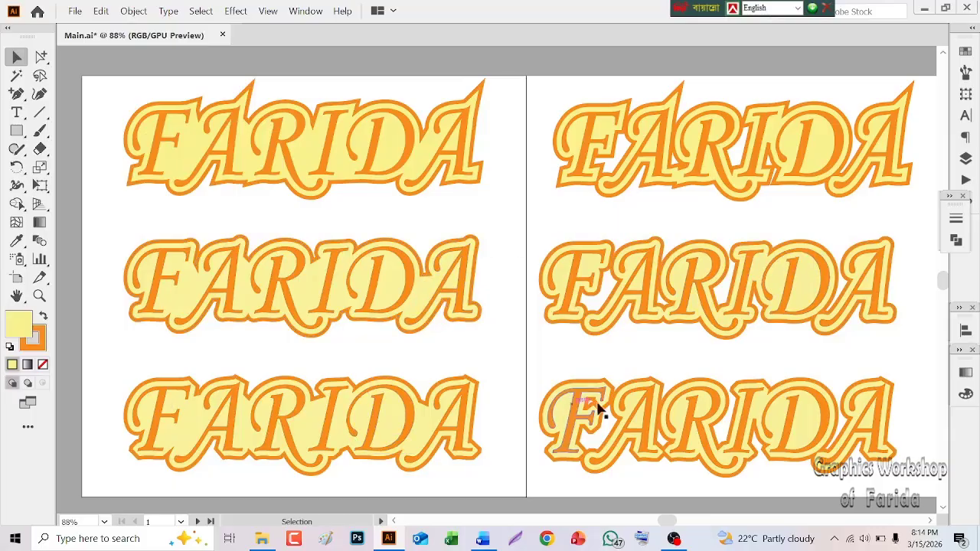
{"action": "left_click", "coordinate": [16, 75]}
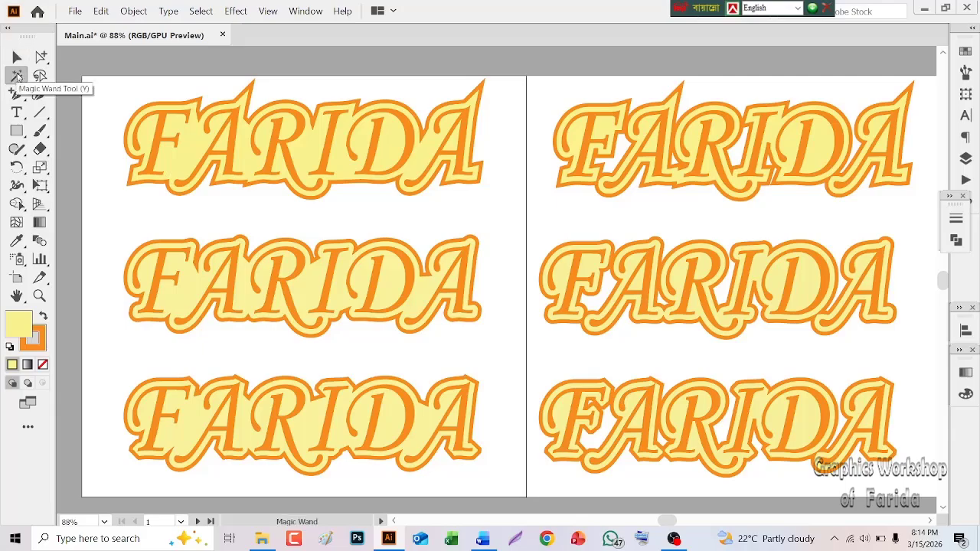
{"action": "left_click", "coordinate": [269, 290]}
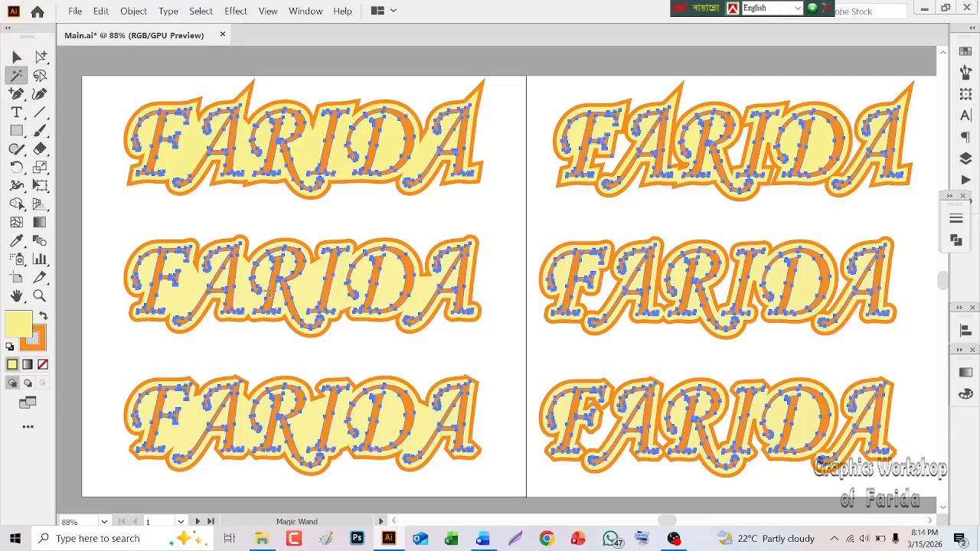
{"action": "left_click", "coordinate": [134, 11]}
{"action": "mouse_move", "coordinate": [255, 120]}
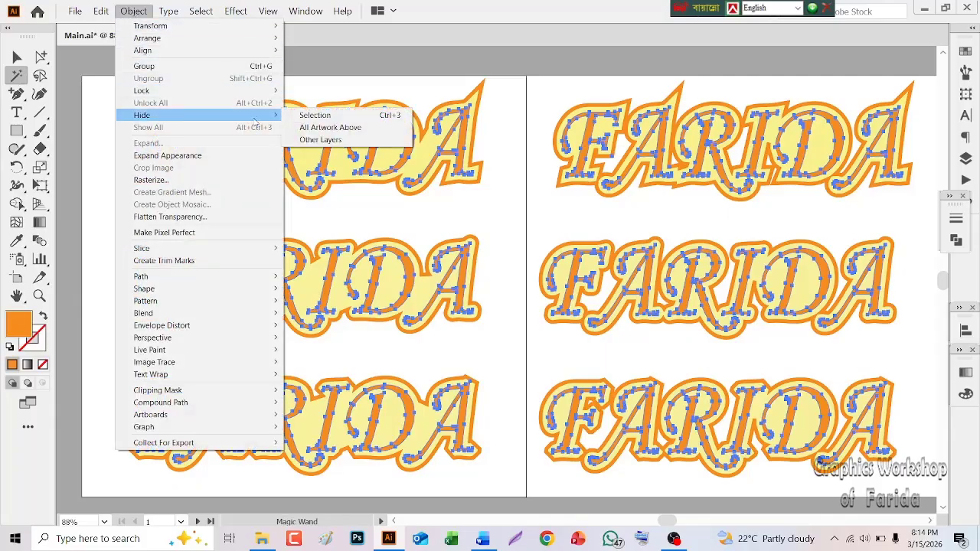
{"action": "left_click", "coordinate": [312, 117]}
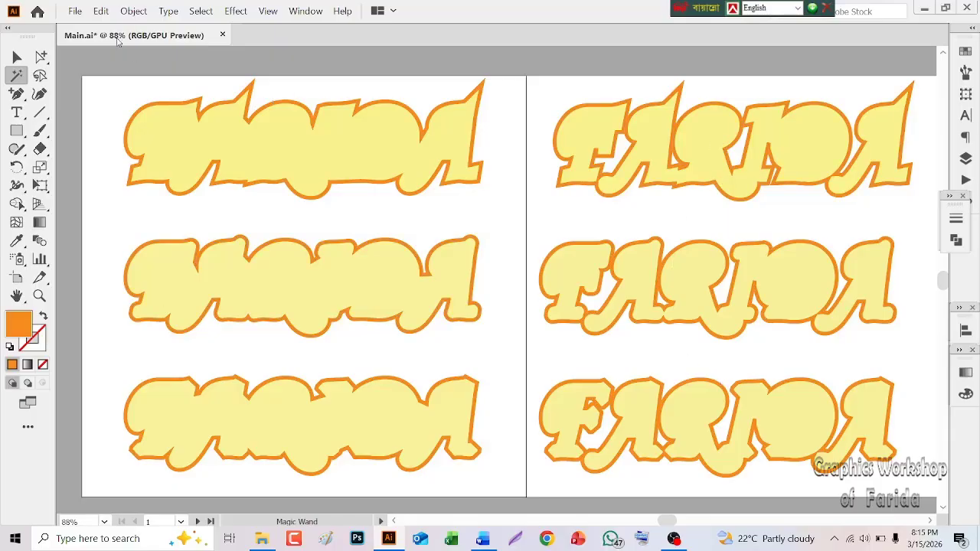
Show all the hidden letters again and deselect the artwork
{"action": "left_click", "coordinate": [141, 17]}
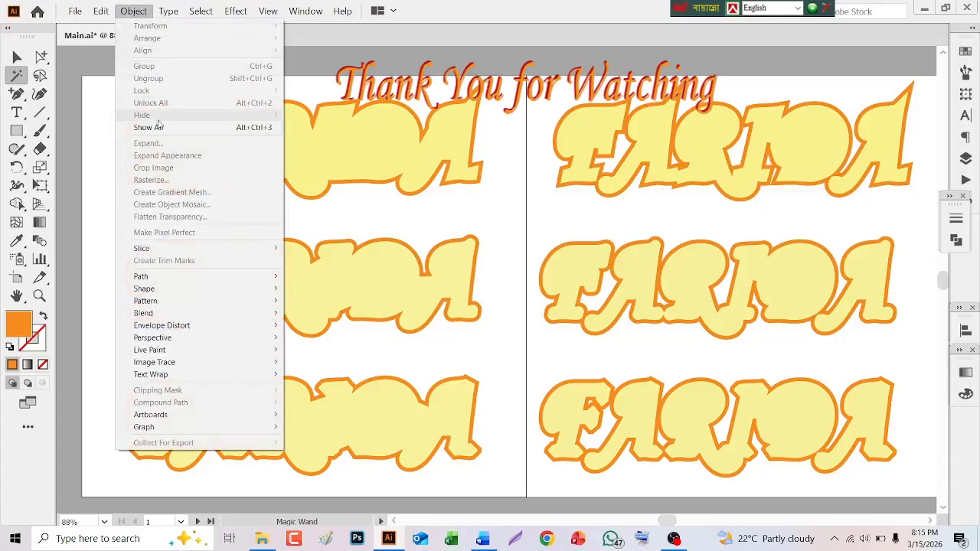
{"action": "left_click", "coordinate": [153, 127]}
{"action": "left_click", "coordinate": [16, 56]}
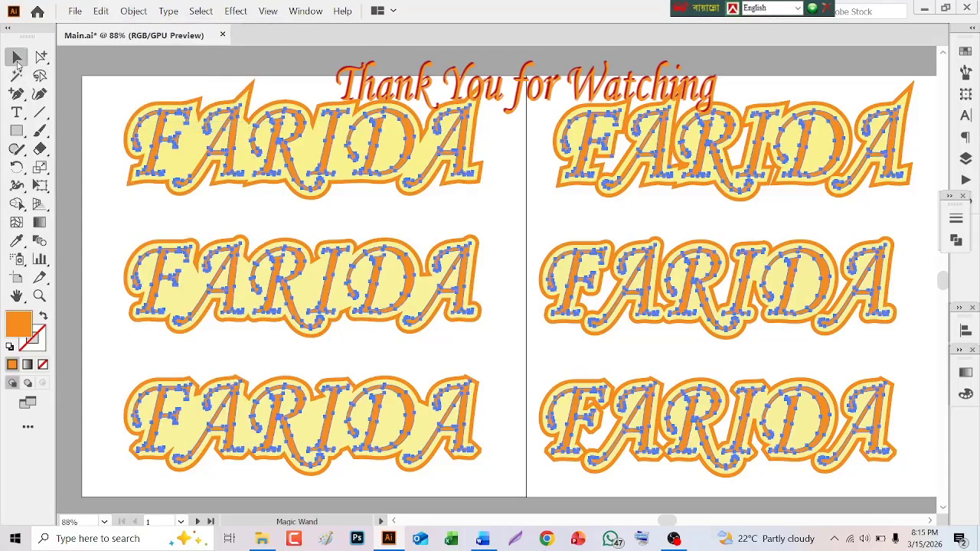
{"action": "left_click", "coordinate": [84, 91]}
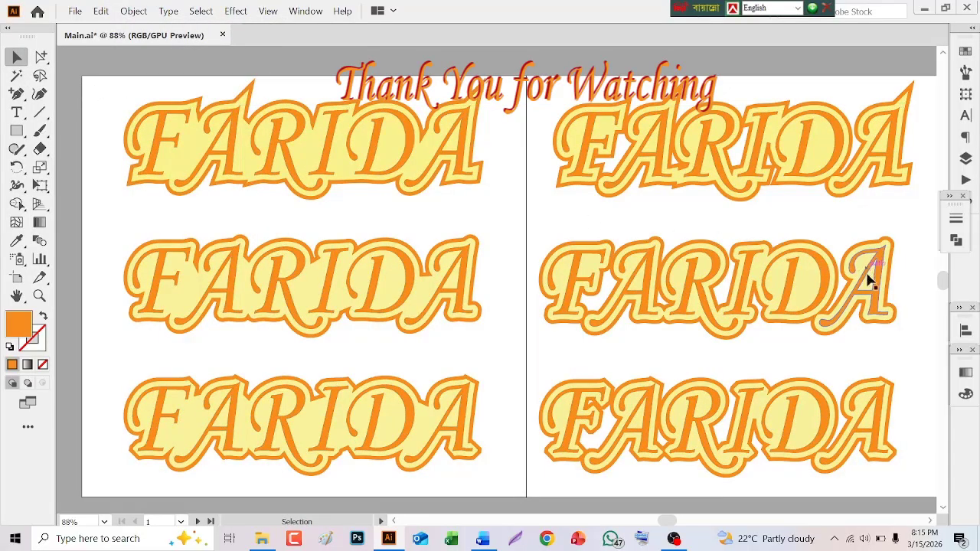